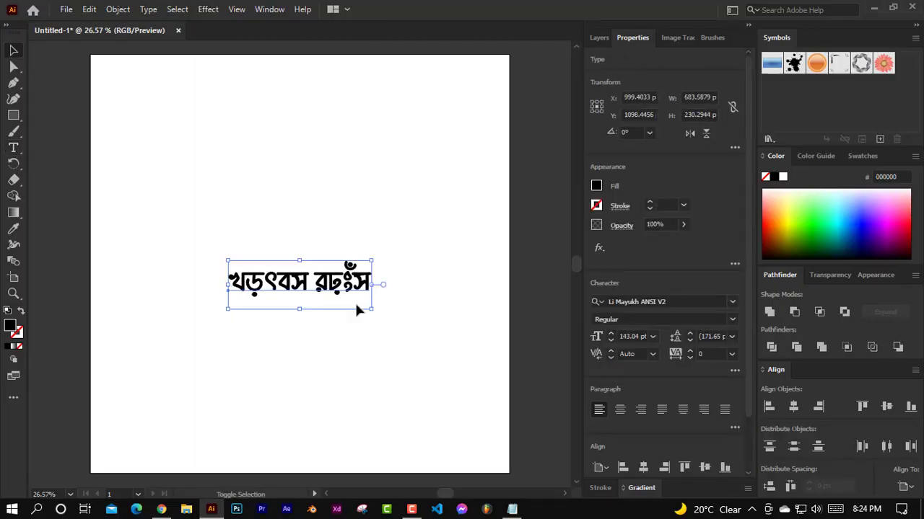
Replace the sample text with the Bengali word নীলা and finish editing it
text(নীলা)
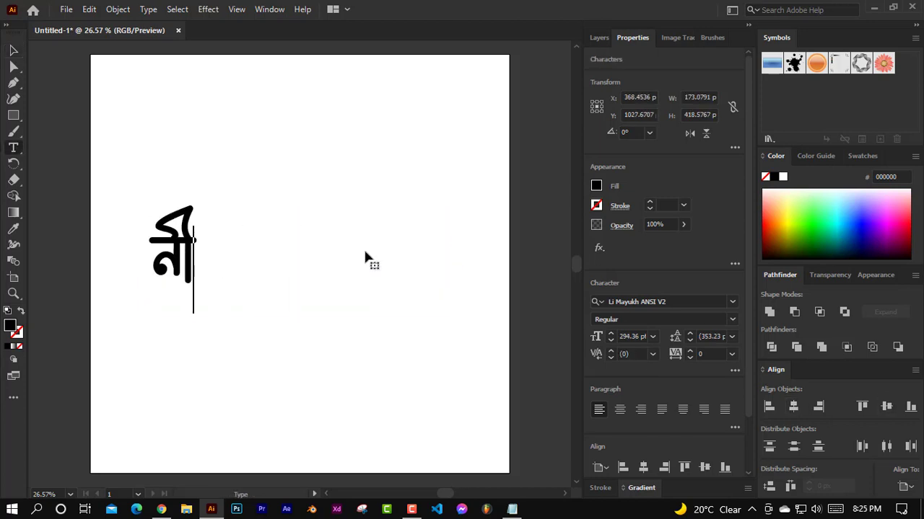
key(Escape)
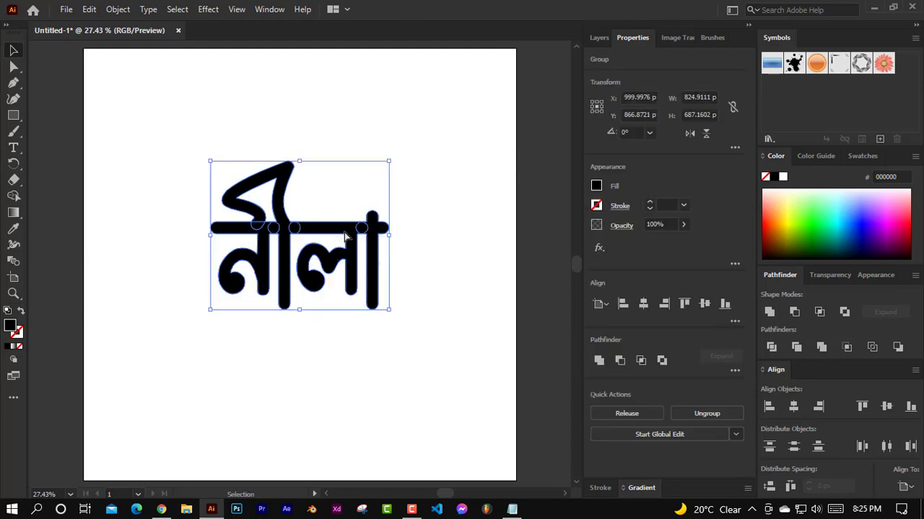
Merge the নীলা letter outlines into one shape with Unite, then select its anchors
click(619, 361)
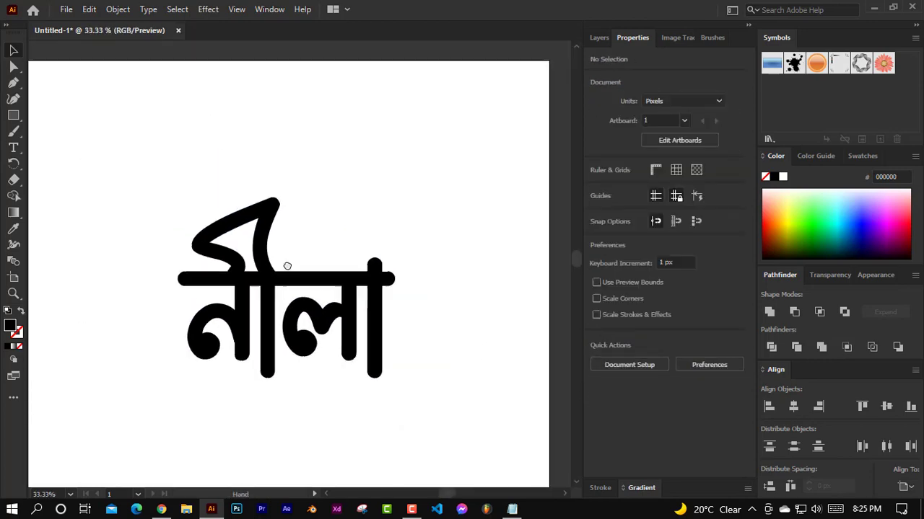
drag(175, 215, 179, 218)
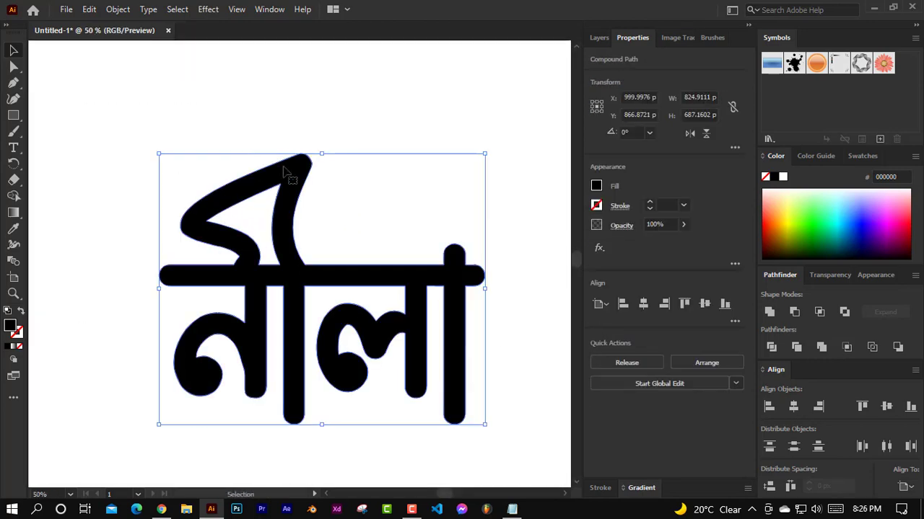
click(39, 114)
key(a)
click(238, 213)
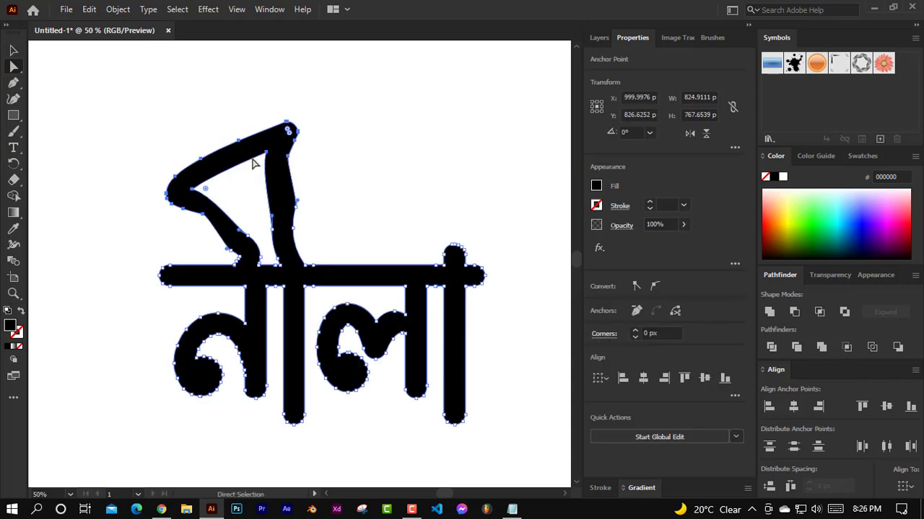
click(274, 128)
drag(344, 261, 346, 261)
click(348, 259)
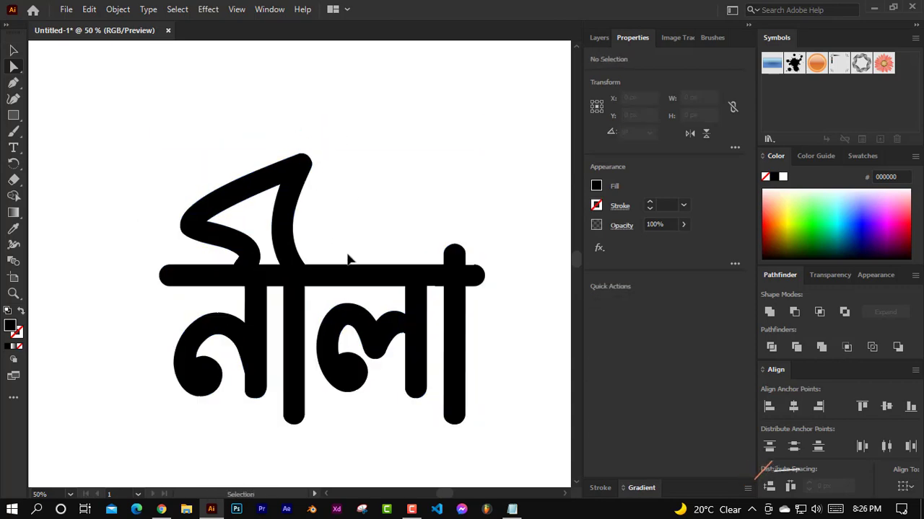
key(v)
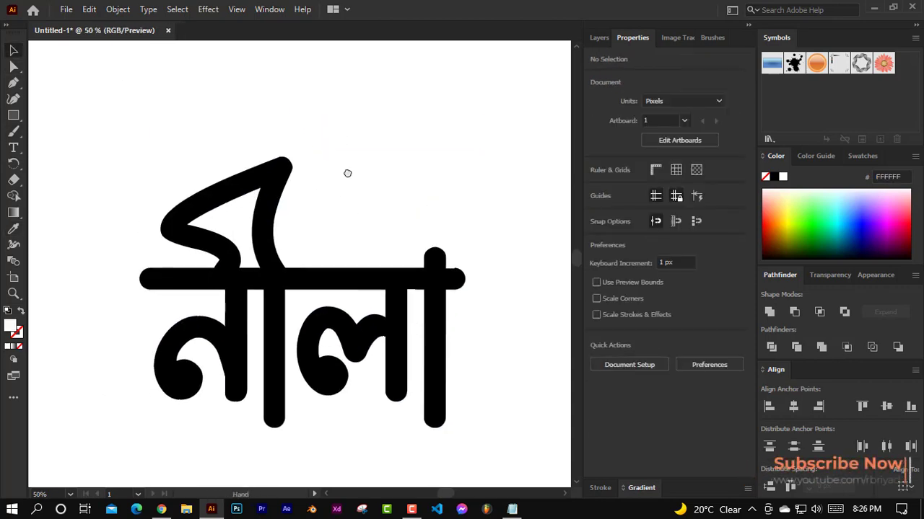
drag(347, 171, 335, 156)
scroll(335, 157, down, 2)
Drag the stems' bottom anchors downward to lengthen নীলা's vertical stems
key(a)
drag(275, 375, 274, 404)
drag(401, 332, 445, 391)
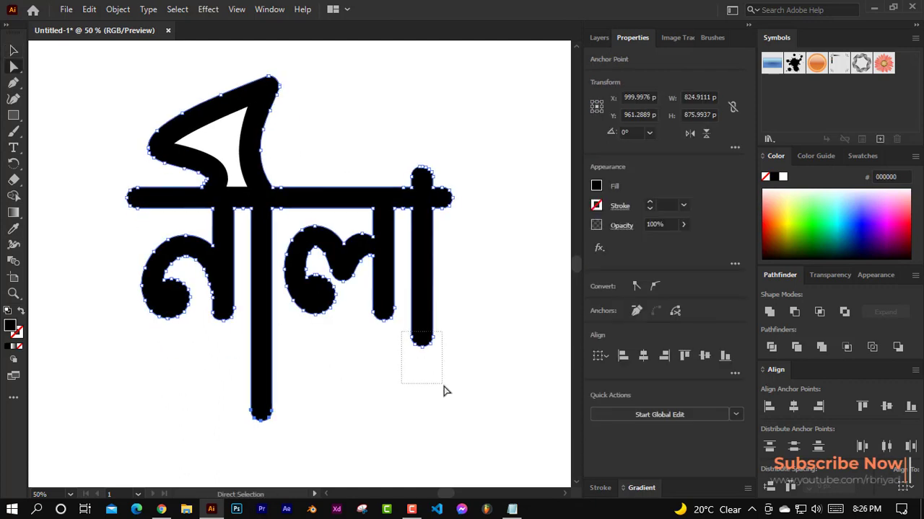
drag(423, 346, 426, 426)
click(422, 395)
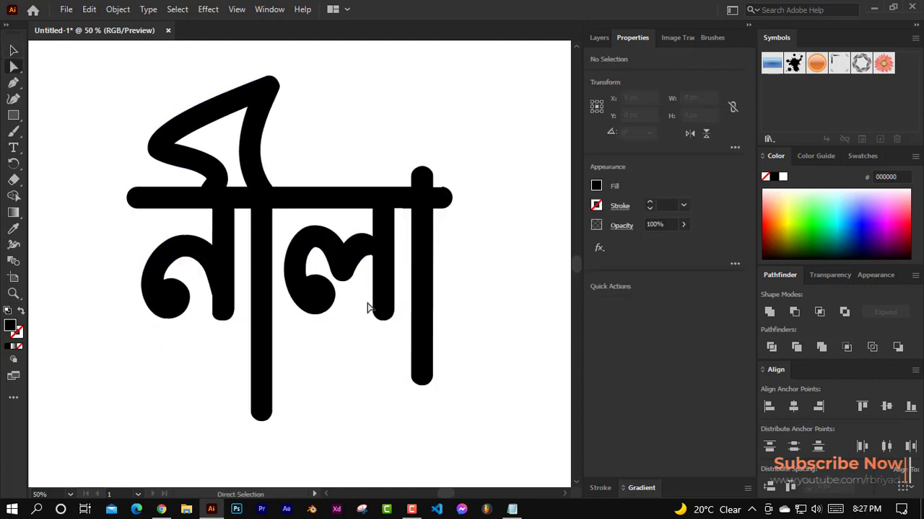
click(363, 295)
drag(371, 319, 371, 340)
drag(223, 319, 223, 345)
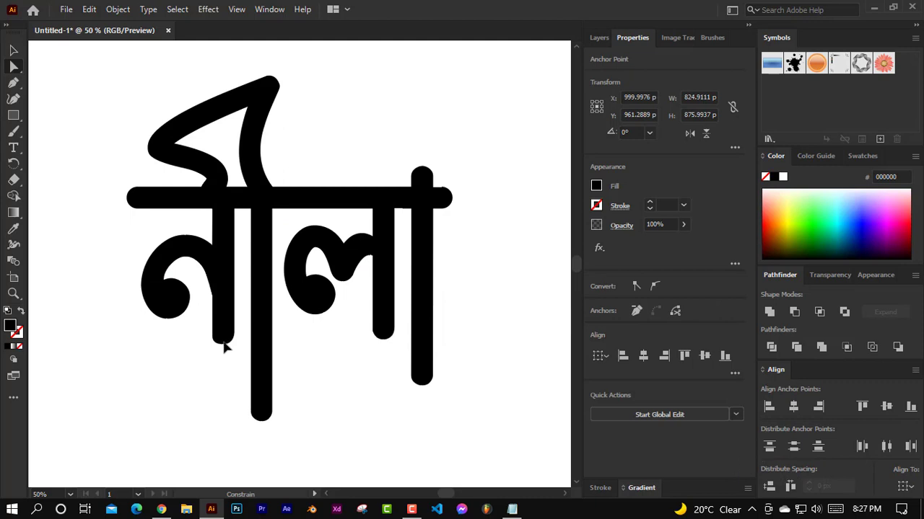
scroll(354, 420, up, 2)
scroll(336, 404, down, 1)
drag(429, 412, 430, 449)
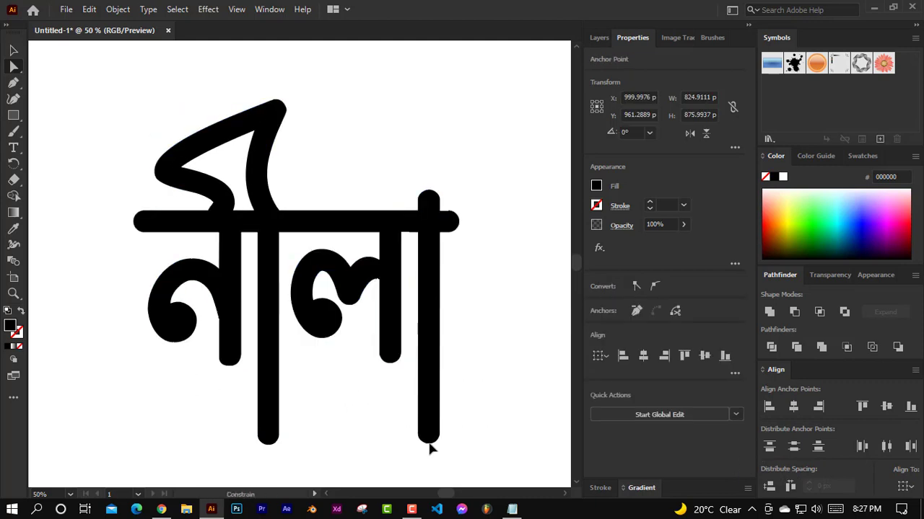
Toggle rulers, fit the artboard in view and unlock the guide line for removal
key(ctrl+shift+a)
key(ctrl+r)
click(428, 448)
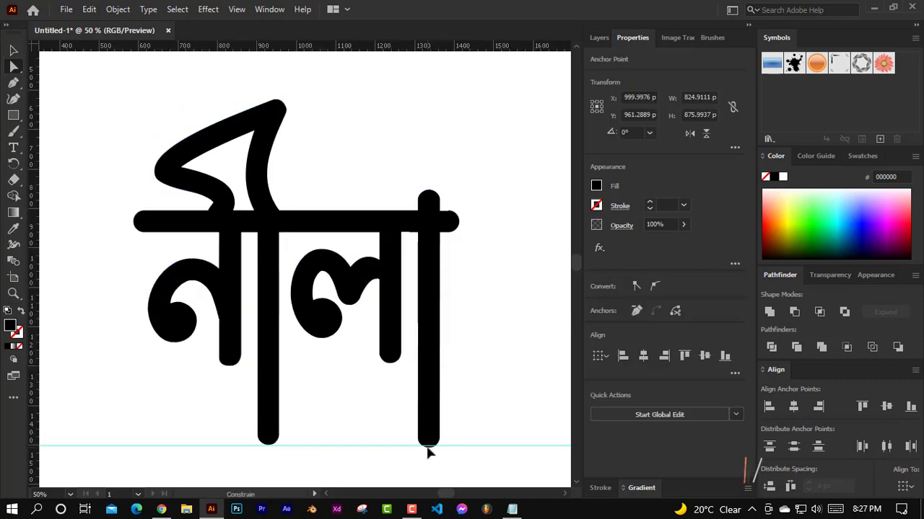
key(v)
scroll(299, 233, up, 2)
key(ctrl+0)
key(ctrl+shift+a)
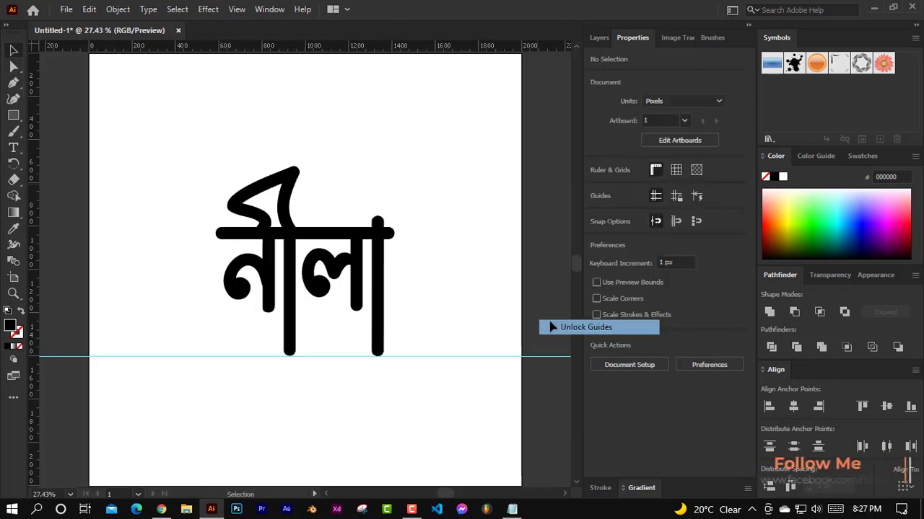
click(553, 327)
click(345, 269)
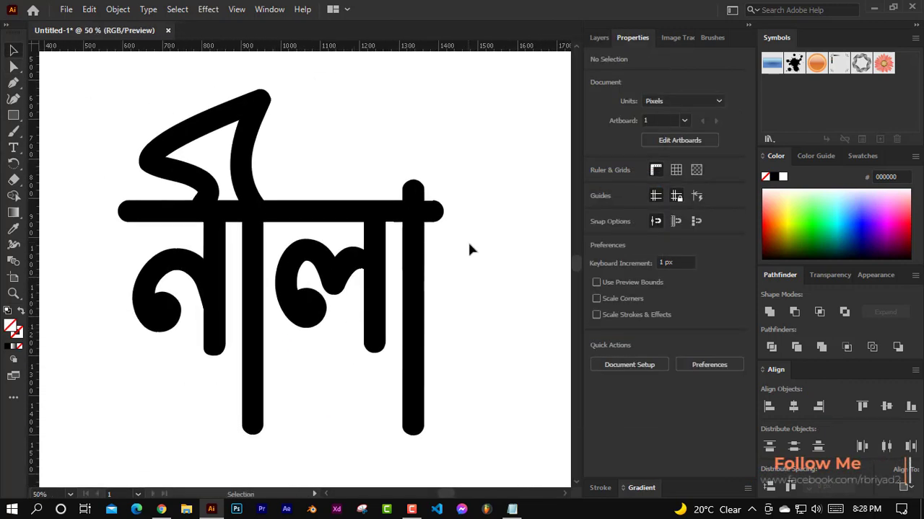
scroll(443, 318, down, 2)
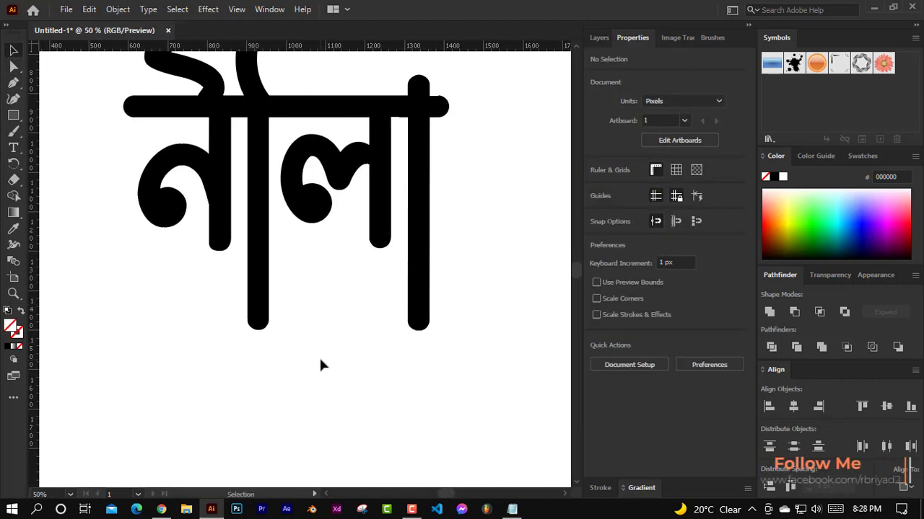
scroll(319, 355, up, 1)
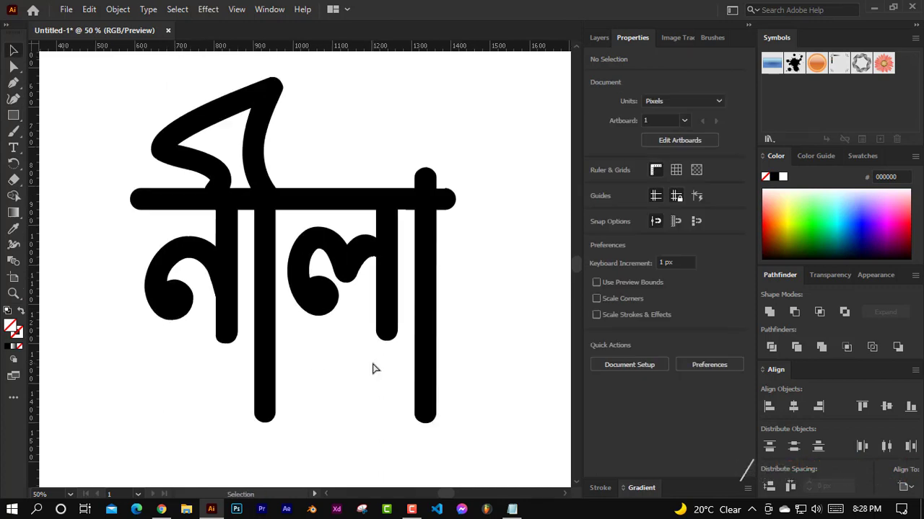
Draw a flat ellipse below the lettering and make it slightly taller
scroll(313, 329, down, 3)
key(l)
drag(181, 375, 440, 398)
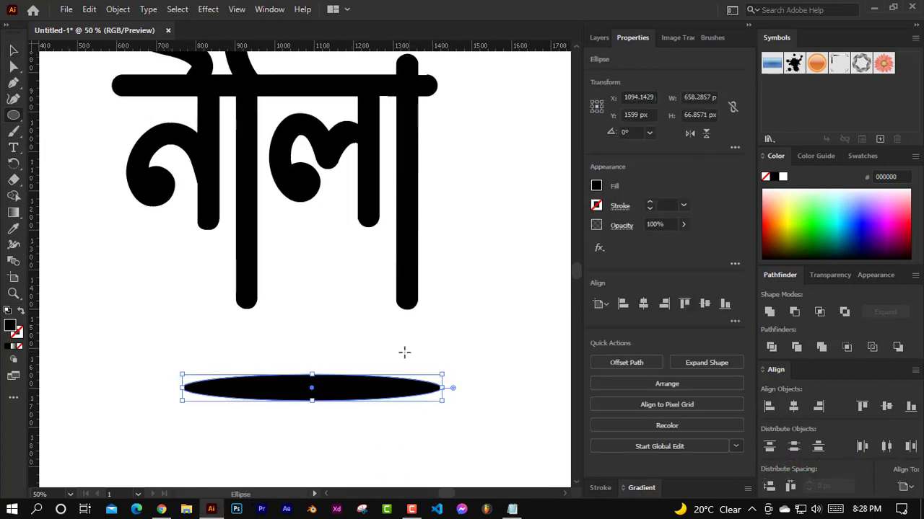
key(v)
drag(343, 369, 351, 387)
click(351, 387)
drag(449, 390, 450, 354)
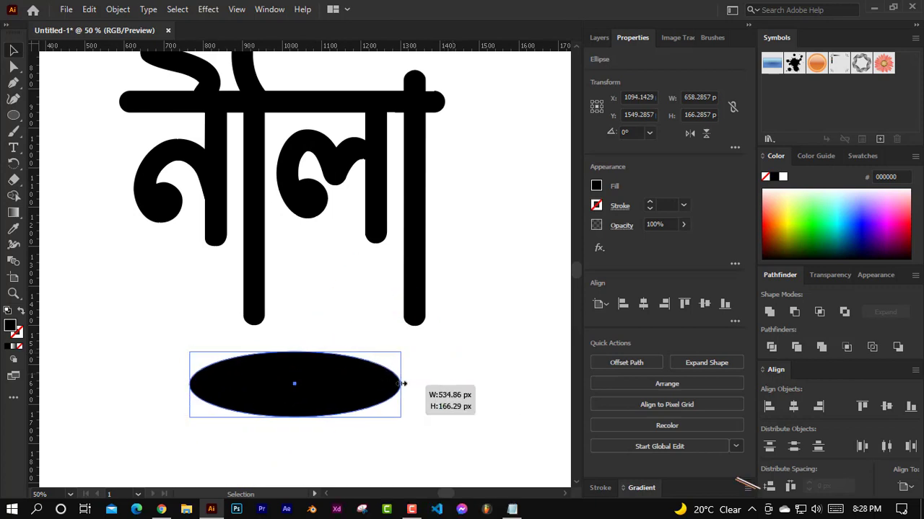
Sharpen the ellipse's end into a point and pull the tip inward to form a notch
key(ctrl+plus)
key(a)
key(shift+c)
click(181, 287)
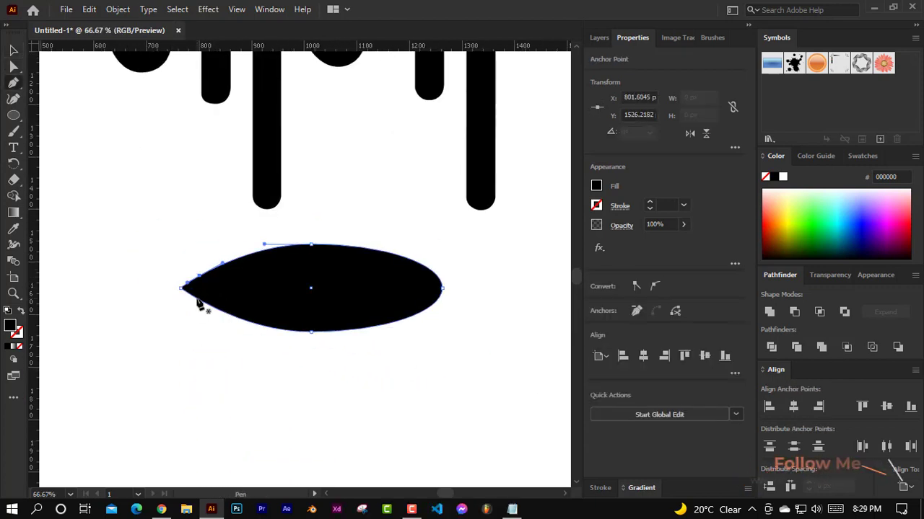
key(v)
key(ctrl+plus)
key(ctrl+plus)
right_click(373, 183)
key(Escape)
key(a)
key(ctrl+minus)
key(ctrl+minus)
drag(277, 252, 361, 255)
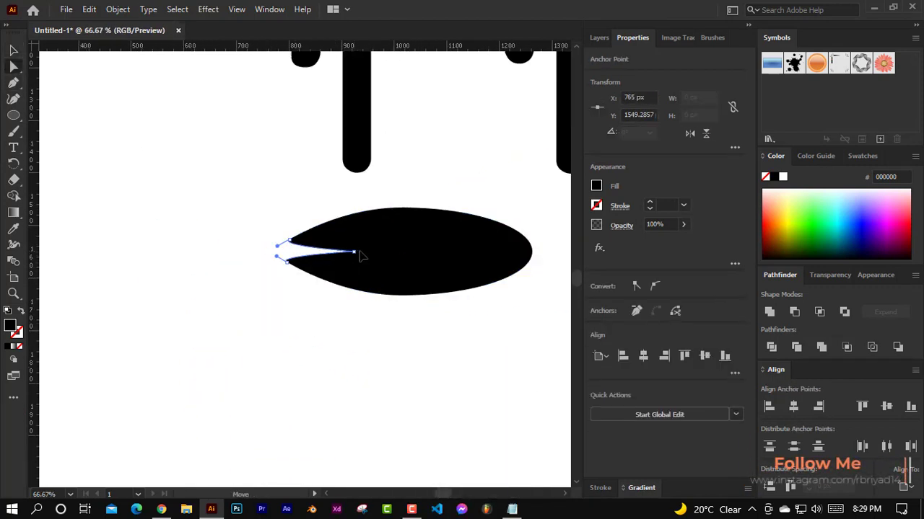
click(321, 322)
Duplicate the notched leaf below the original and shift its notch toward the right tip
key(ctrl+minus)
click(289, 305)
drag(289, 306, 289, 350)
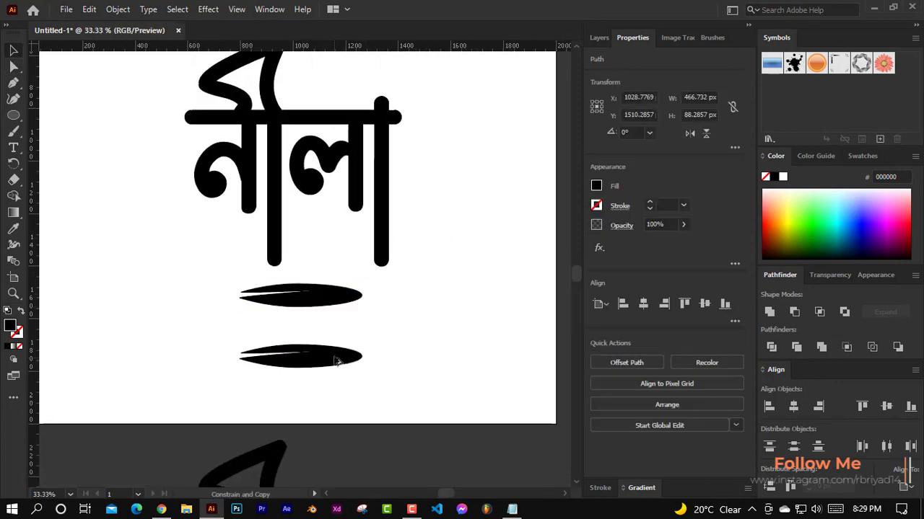
key(ctrl+plus)
key(ctrl+plus)
drag(375, 278, 525, 280)
key(ctrl+shift+a)
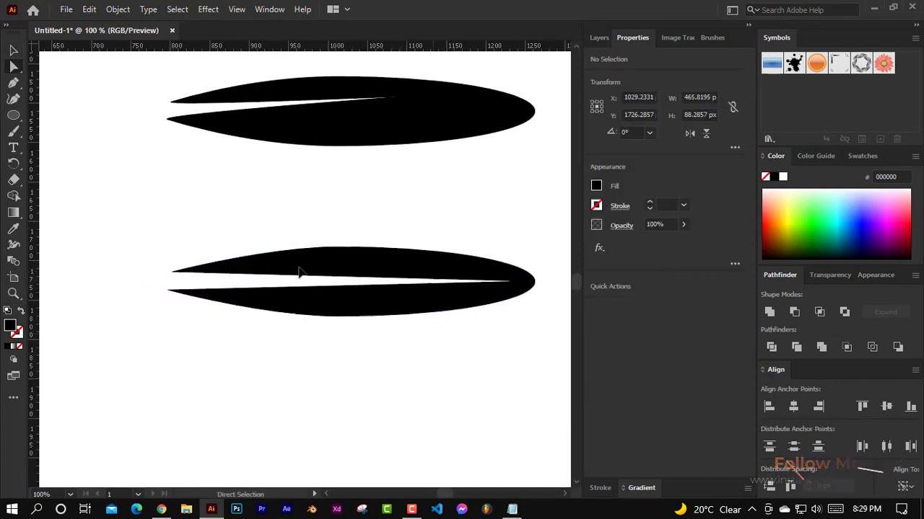
key(ctrl+minus)
key(ctrl+minus)
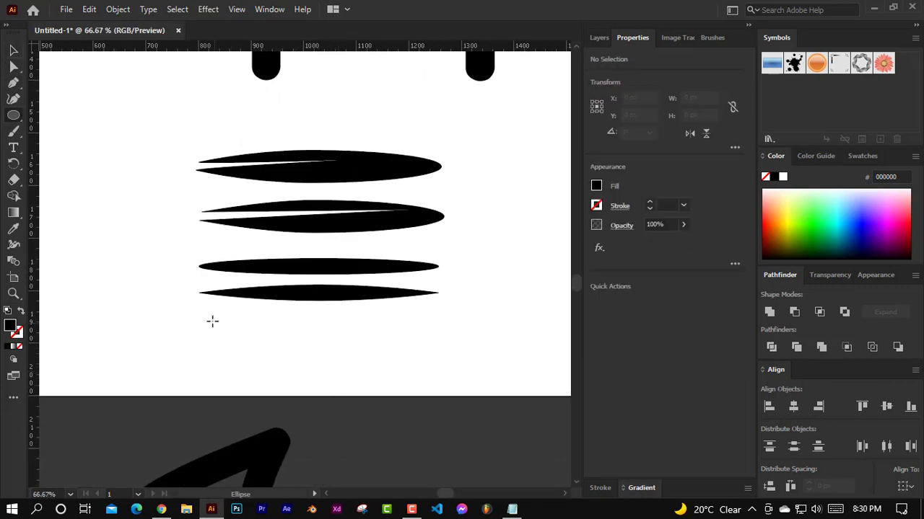
Draw another thin ellipse below the leaves with a pointed right end
drag(202, 314, 444, 332)
key(a)
click(443, 322)
click(321, 316)
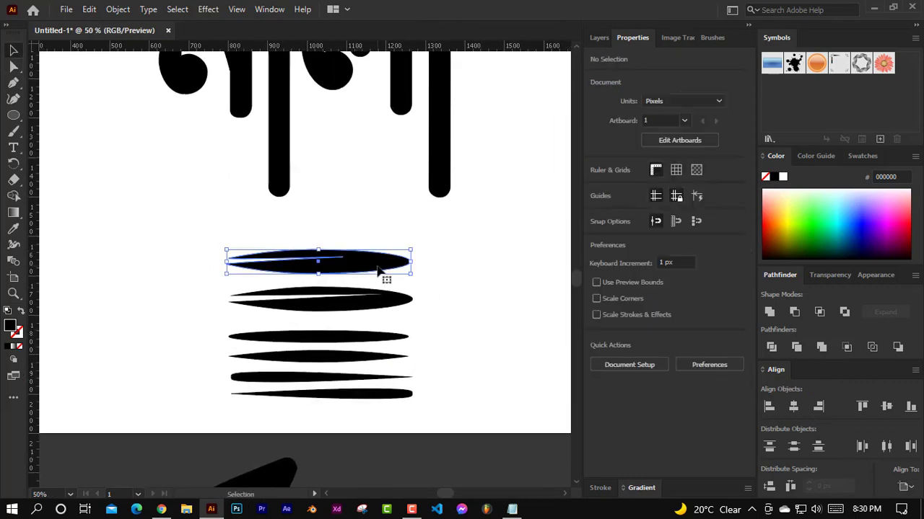
Save the top tapered stroke shape as a new Art Brush
click(714, 473)
click(428, 352)
click(707, 464)
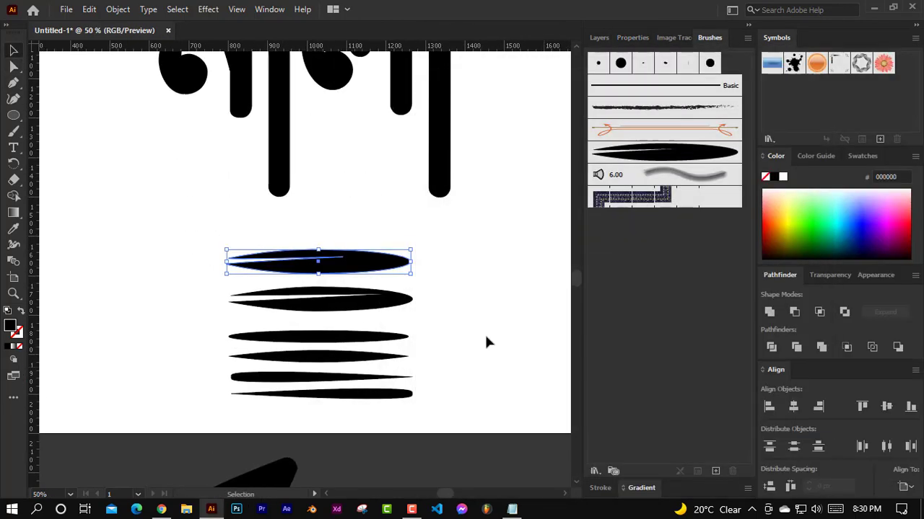
click(322, 299)
click(714, 472)
click(428, 352)
Save the next tapered shape as Art Brush '3'
click(718, 465)
click(396, 338)
click(714, 472)
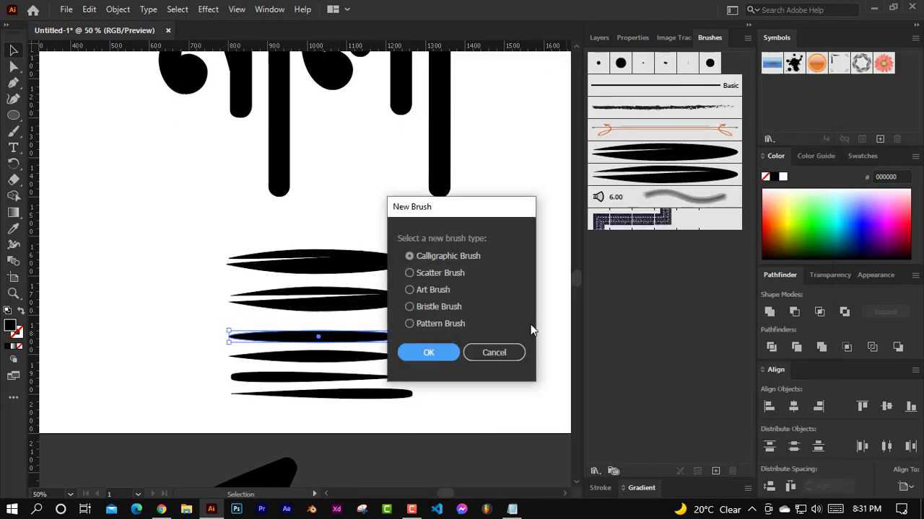
click(409, 289)
click(427, 352)
text(3)
click(719, 466)
Save another tapered shape as Art Brush '4'
click(371, 357)
click(714, 472)
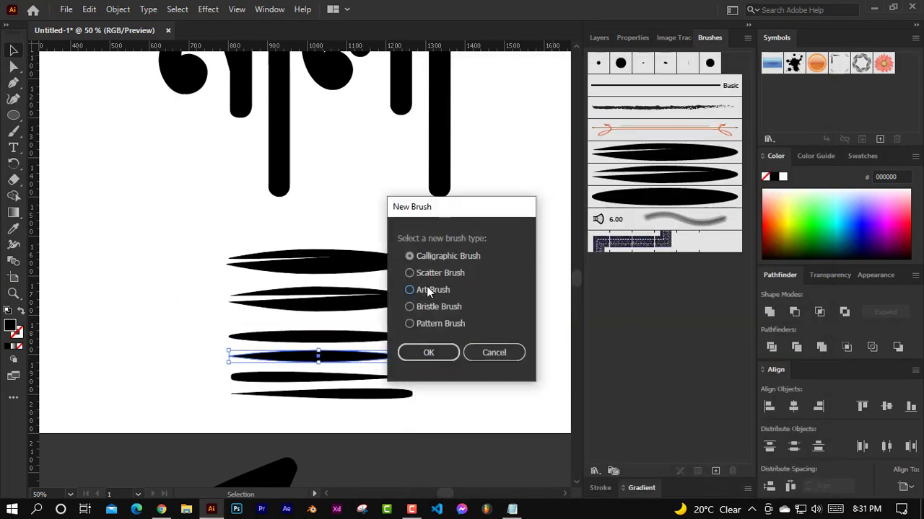
click(429, 352)
text(4)
click(719, 465)
Create Art Brush '5' from the next shape with Tints colorization
click(321, 376)
click(709, 469)
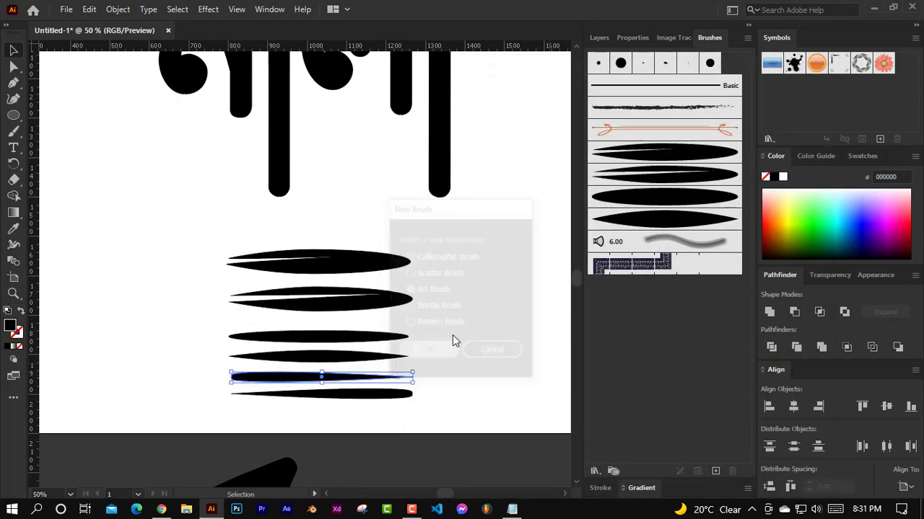
click(428, 352)
text(5)
click(718, 330)
click(697, 359)
click(718, 466)
Save the bottom tapered shape as Art Brush '6'
click(321, 394)
click(709, 470)
click(428, 352)
text(6)
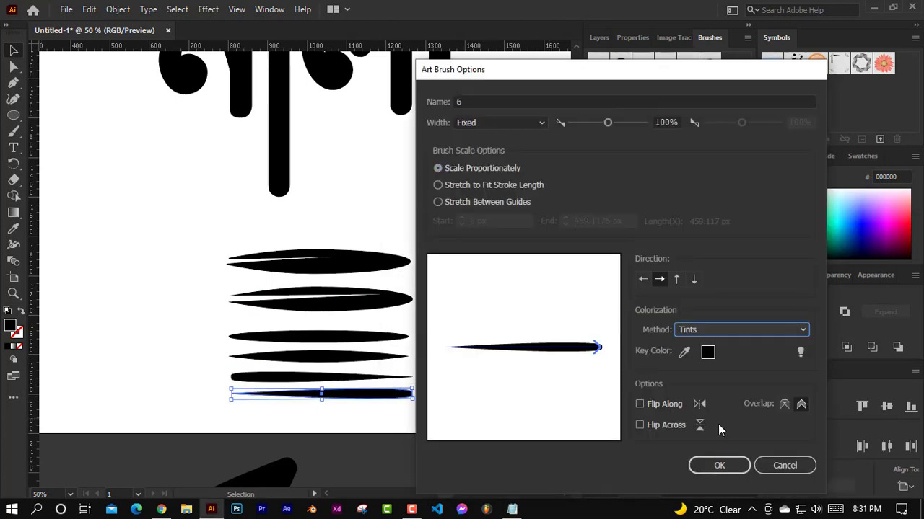
click(719, 470)
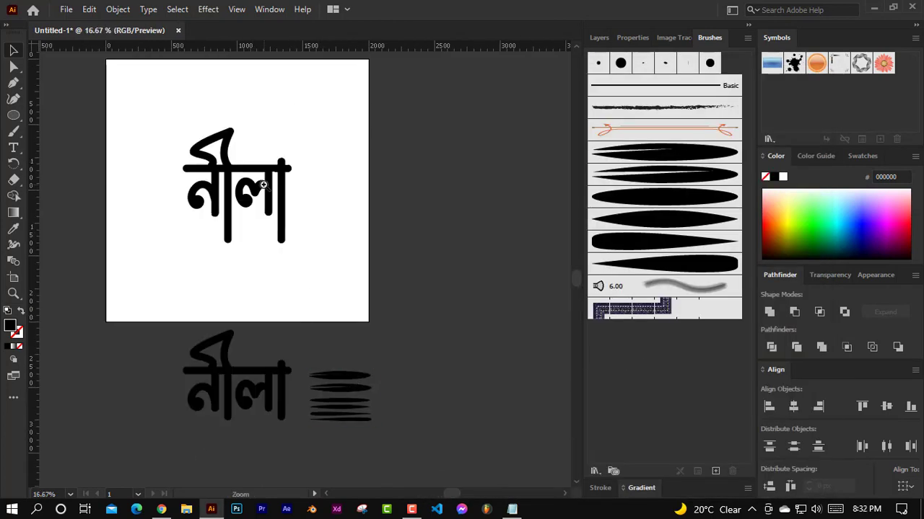
key(b)
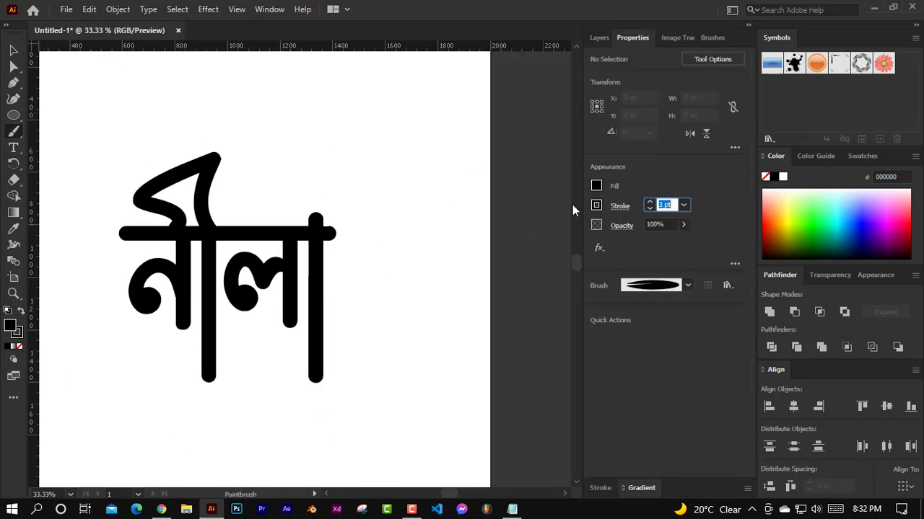
Paint a tapered leaf off the headline's right end, then switch it to a thinner brush
click(688, 285)
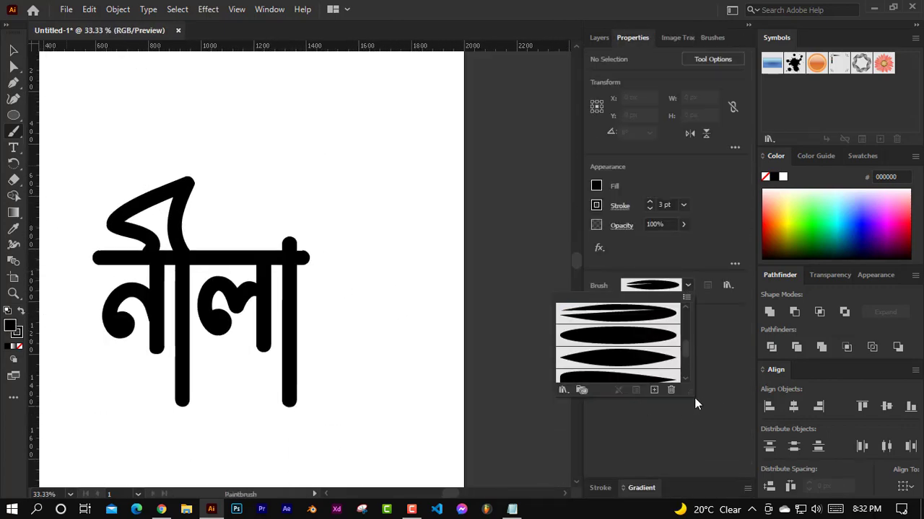
click(617, 390)
drag(298, 247, 367, 182)
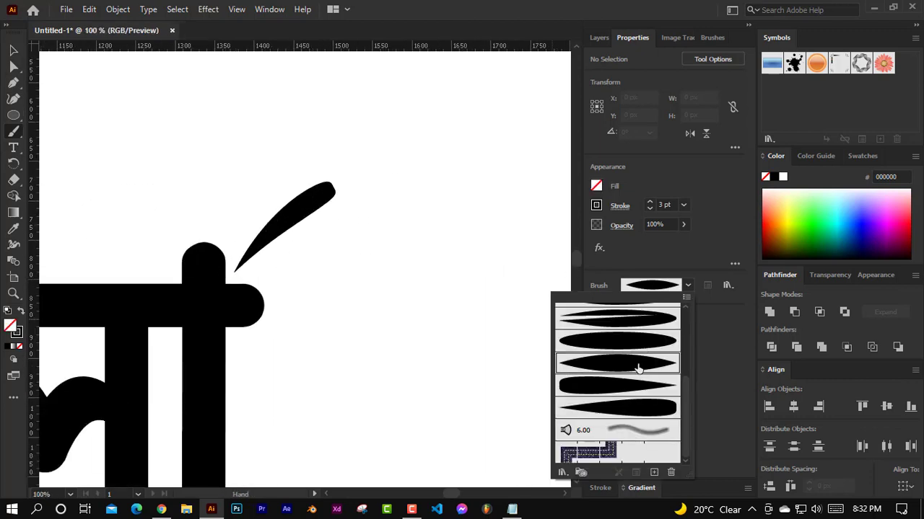
click(650, 209)
click(688, 285)
click(617, 410)
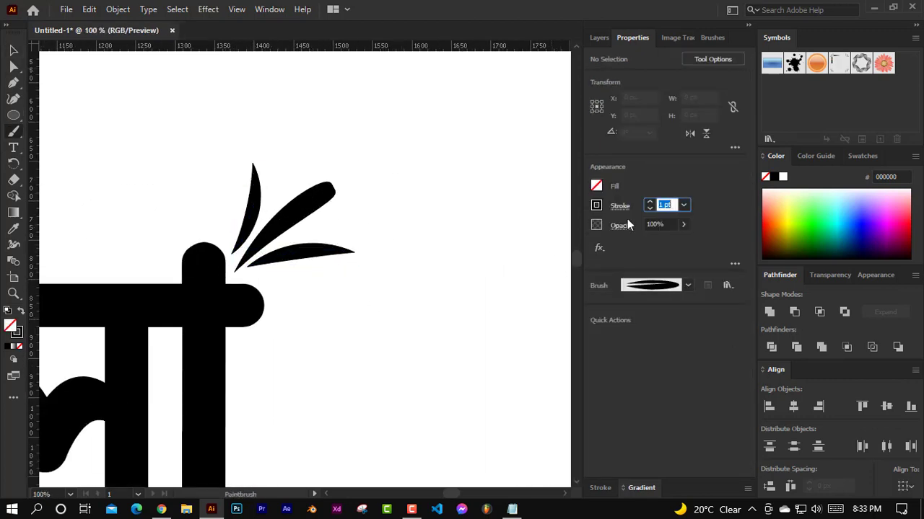
scroll(295, 156, up, 2)
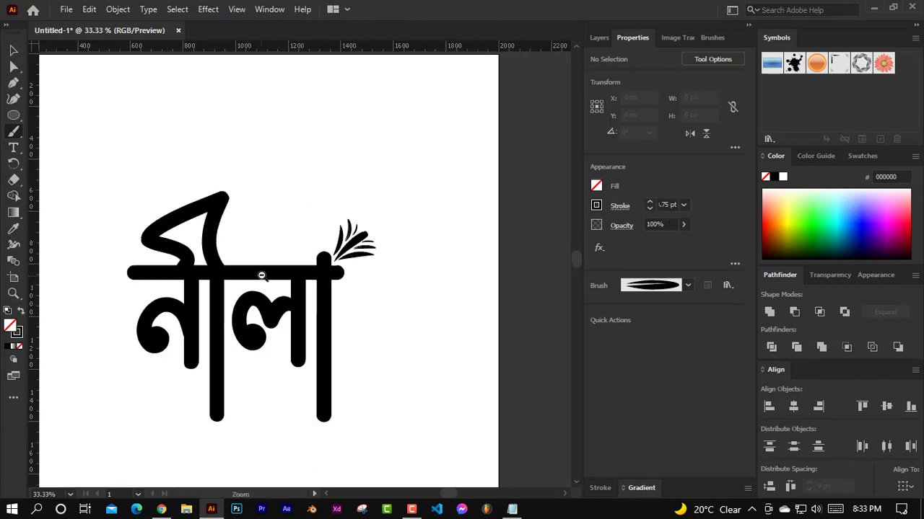
Check the leaf strokes' brush and rotate the sprig to fan upward
click(665, 206)
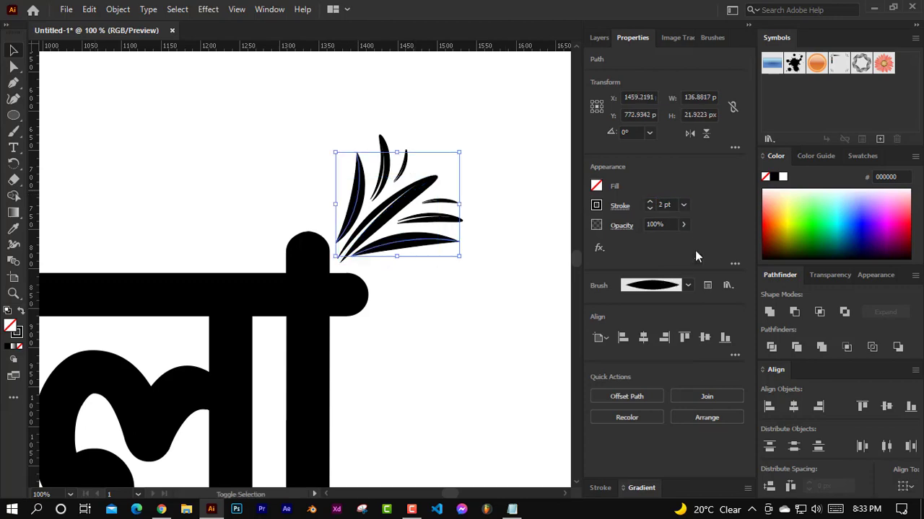
click(688, 285)
click(432, 278)
key(ctrl+minus)
key(ctrl+minus)
key(ctrl+minus)
click(330, 282)
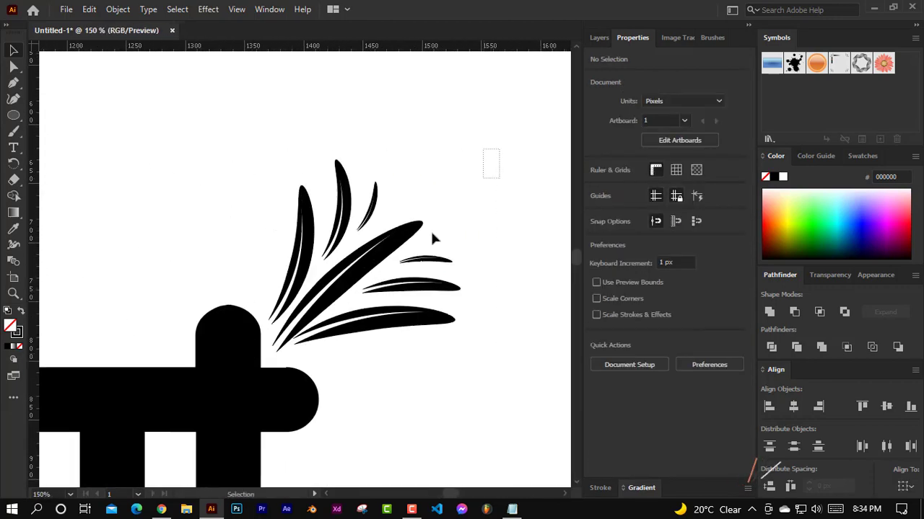
click(430, 229)
drag(418, 200, 405, 238)
alt+click(278, 308)
Ready the Paintbrush with the tapered brush and white as the paint colour
alt+click(278, 307)
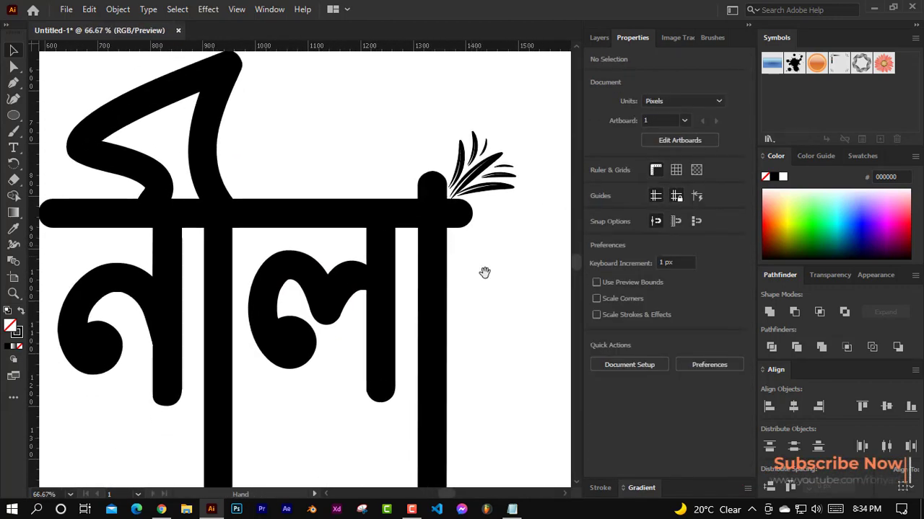
key(b)
click(687, 285)
click(425, 332)
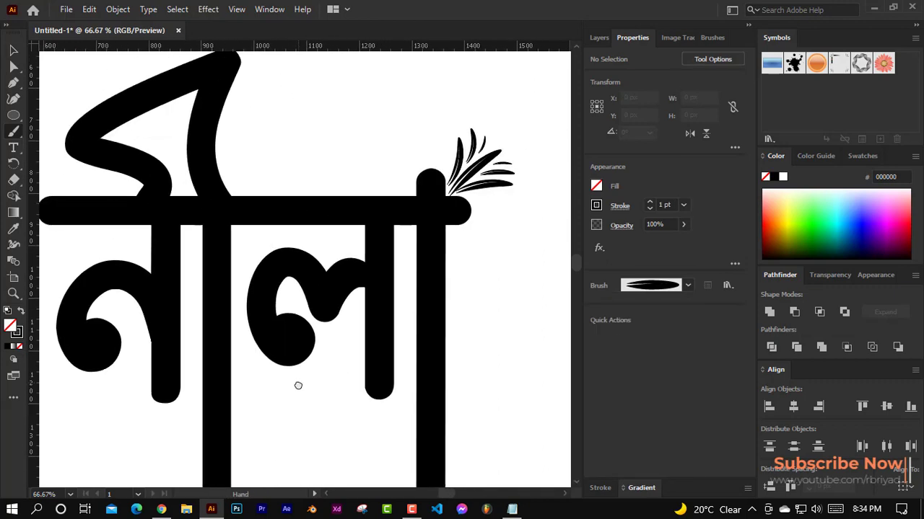
key(x)
drag(312, 317, 323, 360)
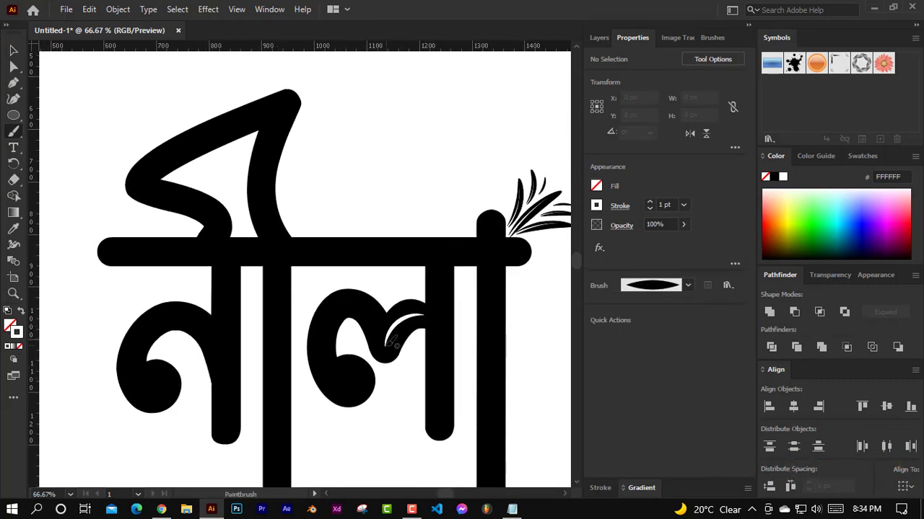
Paint white highlights inside the inner loop, ল's right bar and নী's left bar
drag(395, 345, 353, 307)
drag(336, 362, 339, 319)
drag(391, 345, 390, 233)
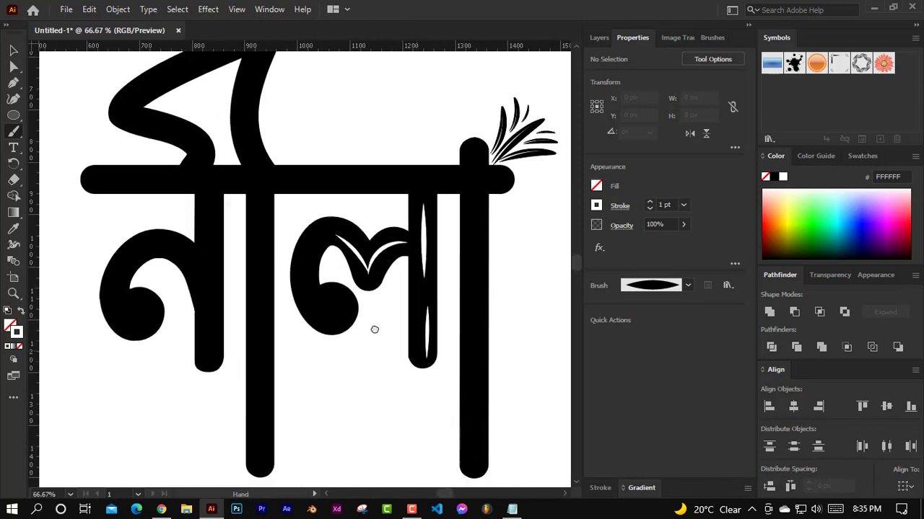
drag(375, 326, 318, 296)
drag(387, 285, 351, 209)
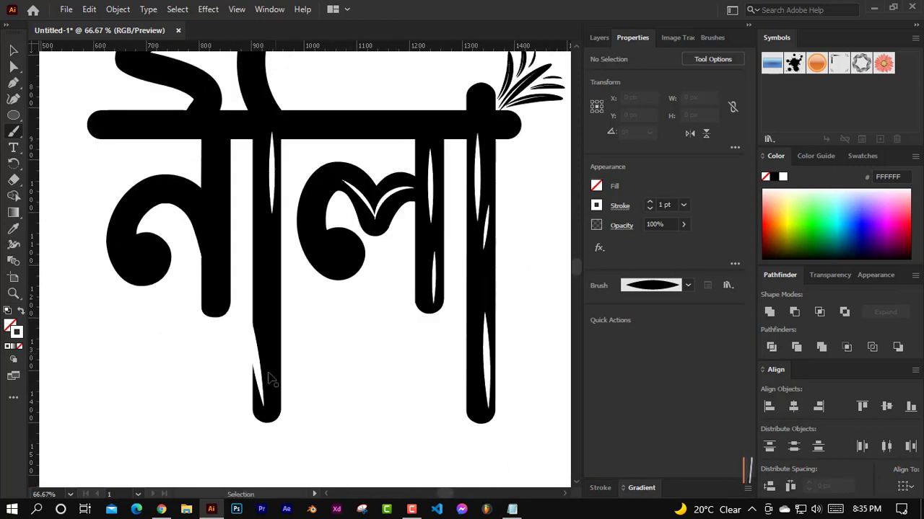
drag(259, 407, 259, 302)
drag(336, 243, 160, 361)
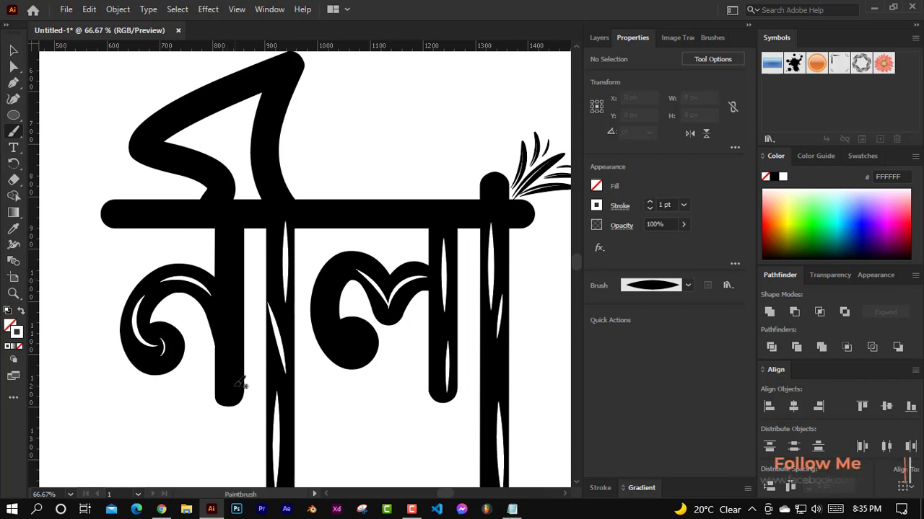
Paint white highlights in the ল loop, along the headline bar and in নী's top stroke
drag(253, 247, 272, 301)
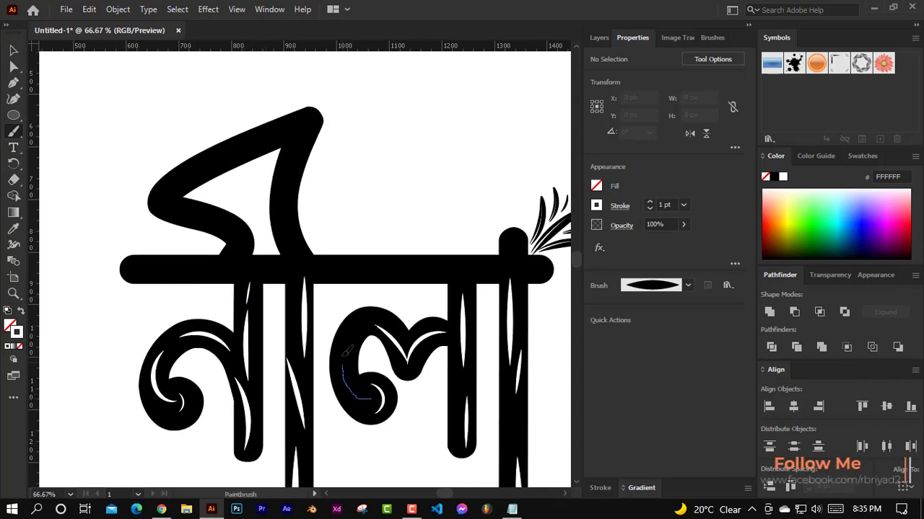
drag(345, 353, 342, 360)
drag(426, 313, 370, 222)
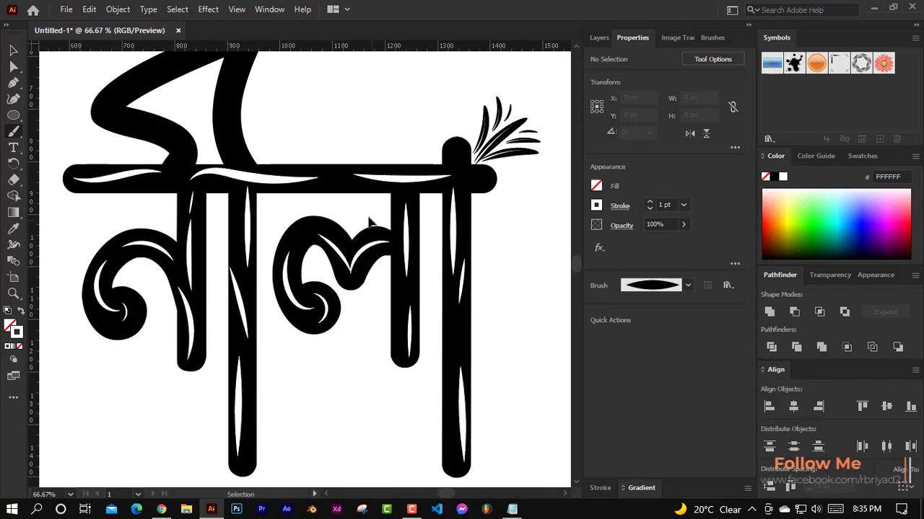
drag(386, 214, 220, 204)
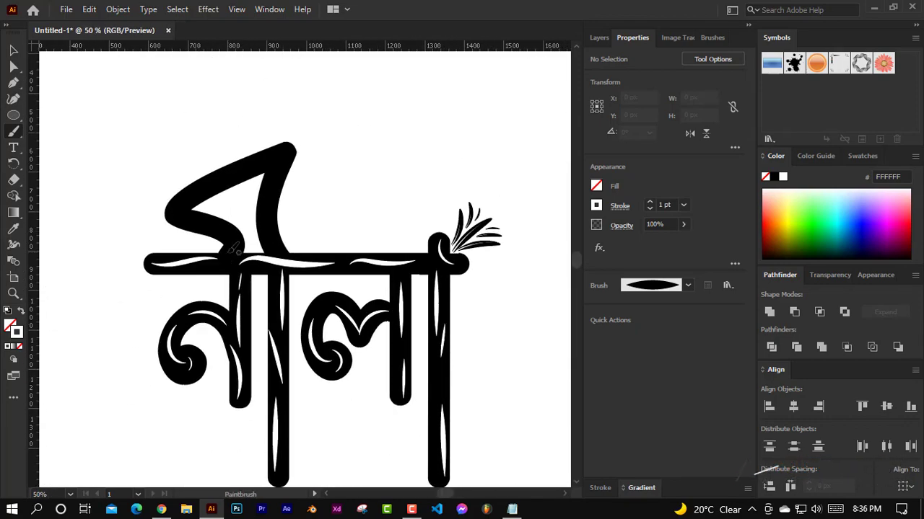
drag(342, 262, 306, 197)
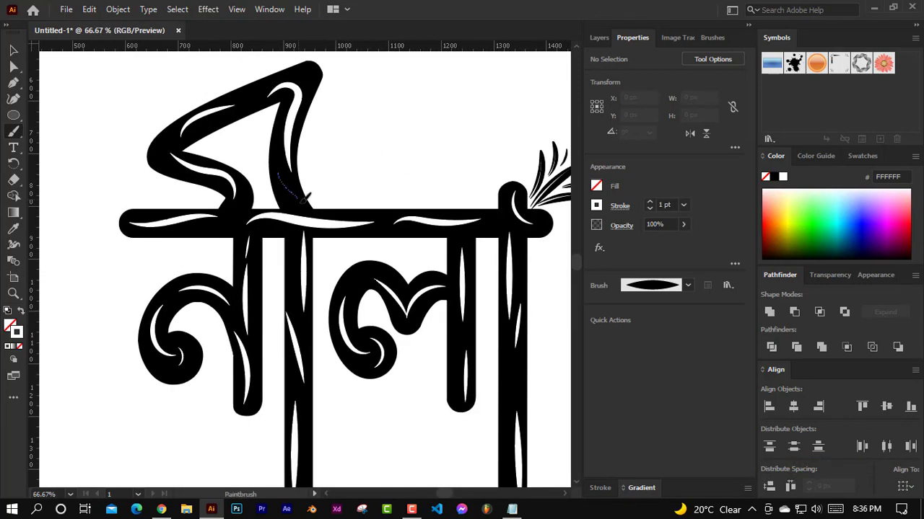
click(361, 251)
Paint feathery black brush strokes along the stem's side near its bottom
drag(361, 251, 311, 380)
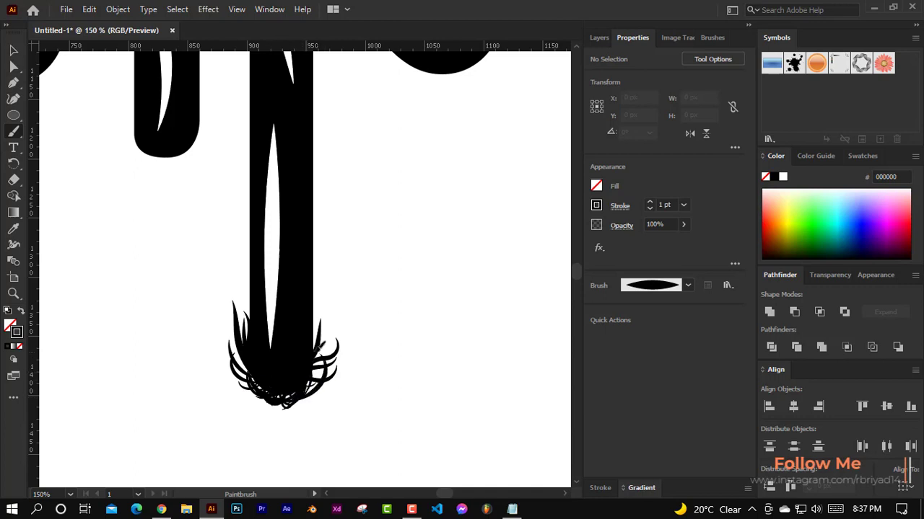
drag(276, 357, 305, 426)
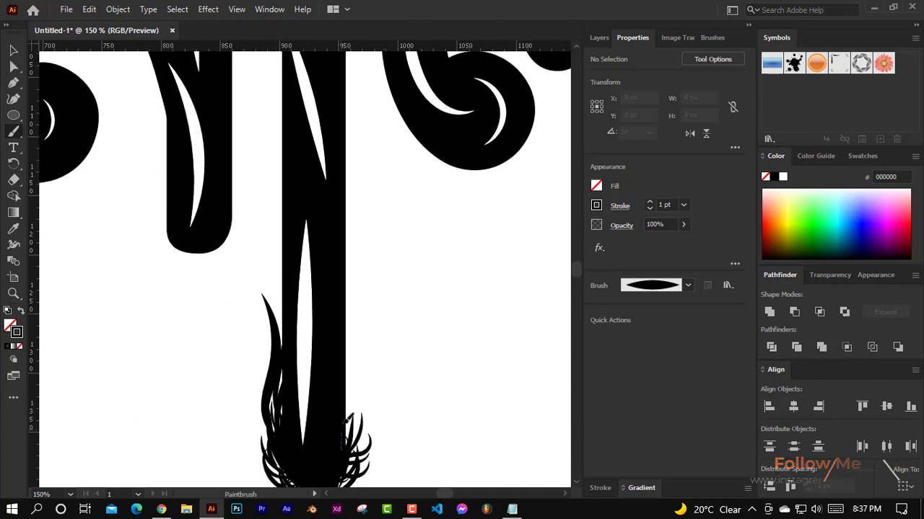
drag(358, 194, 368, 252)
scroll(366, 170, up, 3)
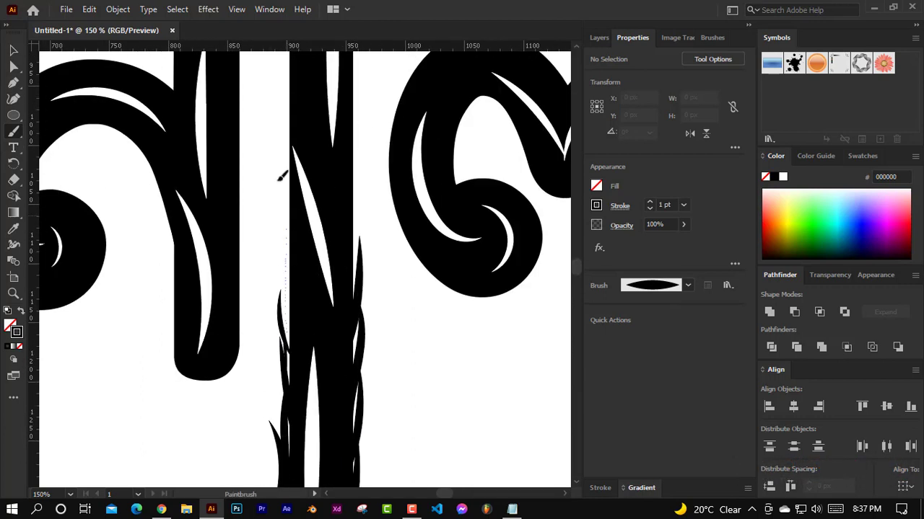
scroll(319, 283, up, 3)
scroll(288, 350, up, 2)
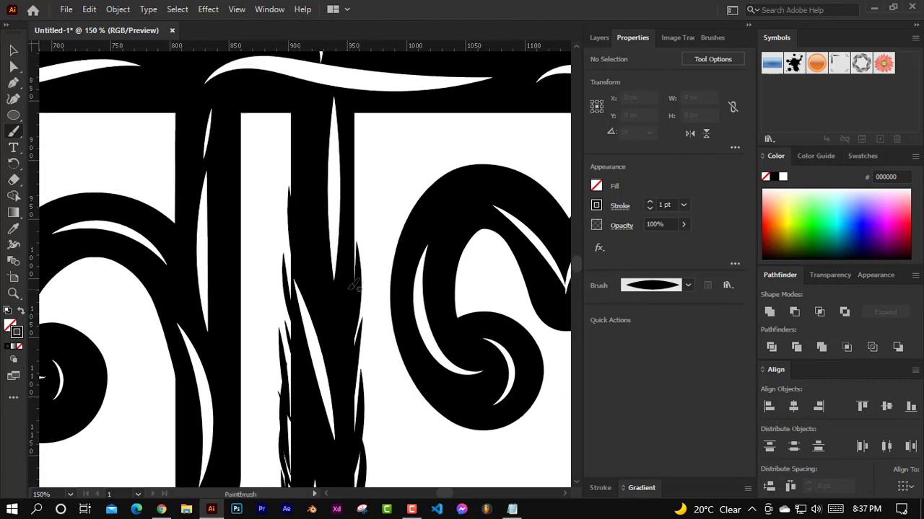
scroll(308, 342, up, 2)
scroll(390, 217, up, 1)
scroll(397, 238, up, 1)
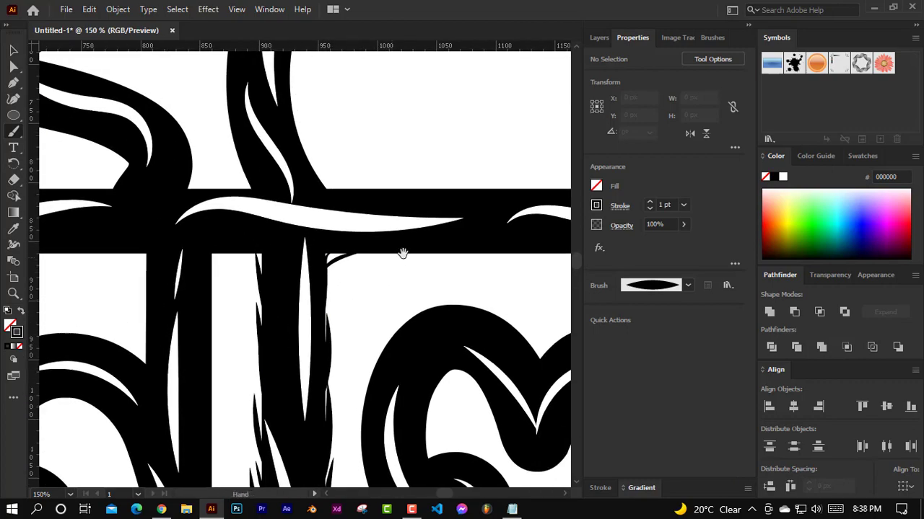
Zoom out to check the whole word, then zoom back in on the lower stems and curl
ctrl+alt+click(319, 371)
ctrl+click(393, 214)
ctrl+click(393, 214)
scroll(268, 134, down, 1)
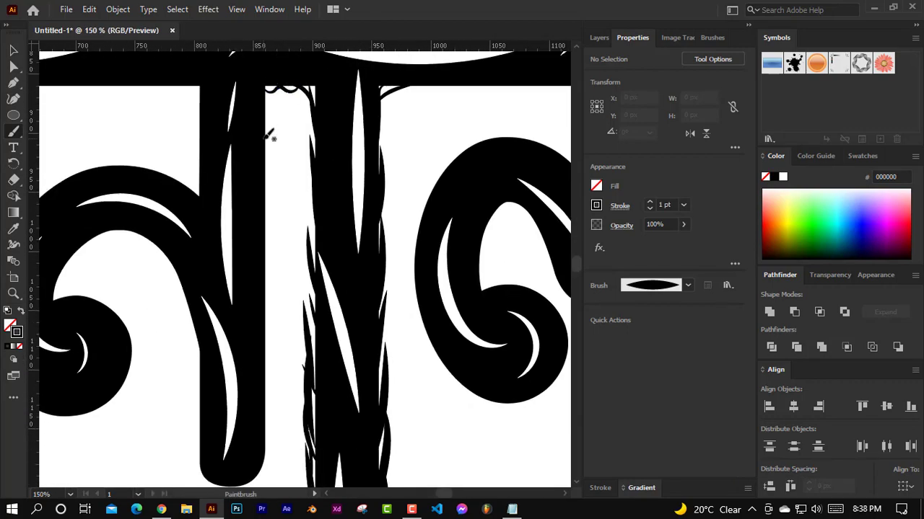
scroll(319, 244, down, 1)
scroll(271, 190, down, 3)
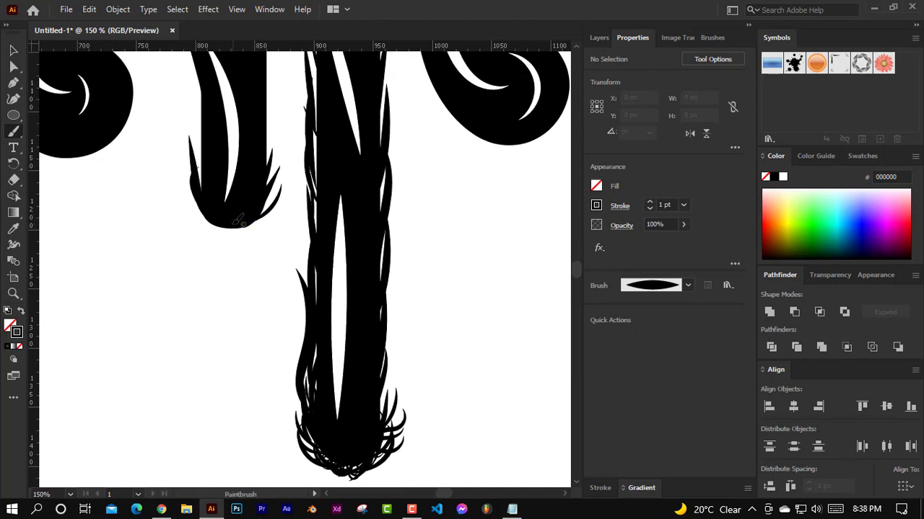
mouse_move(271, 121)
mouse_down()
mouse_move(325, 267)
mouse_move(321, 334)
mouse_move(352, 353)
mouse_up()
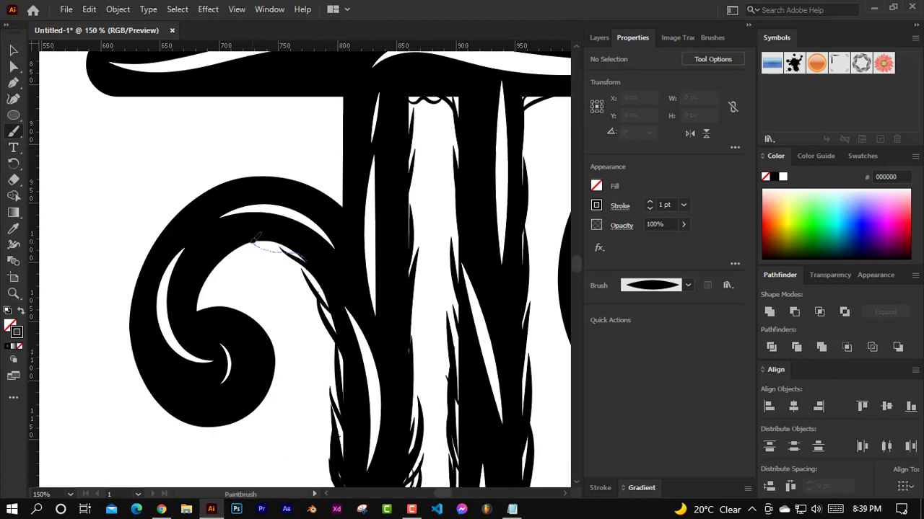
Fringe the curl's left and lower right edges with feathery black strokes
drag(256, 237, 220, 269)
drag(237, 245, 302, 195)
mouse_move(264, 266)
mouse_down()
mouse_move(324, 227)
mouse_move(371, 212)
mouse_up()
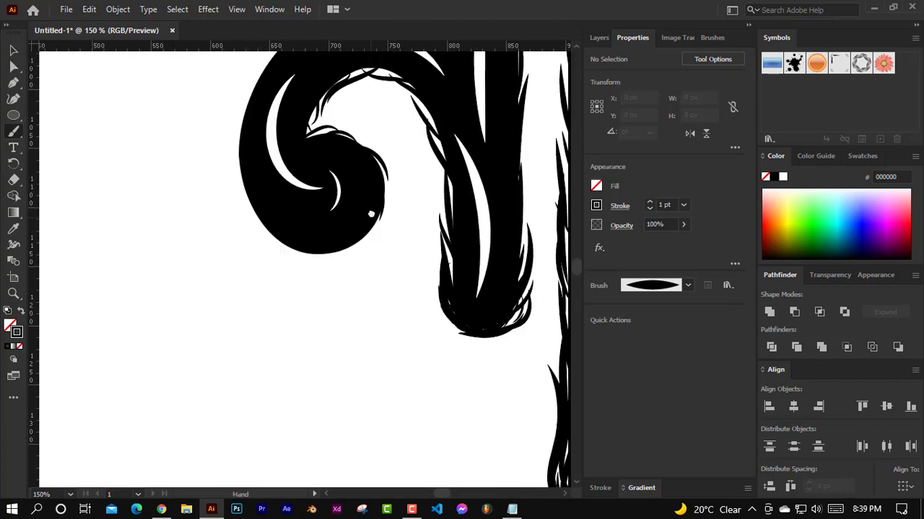
drag(386, 174, 362, 241)
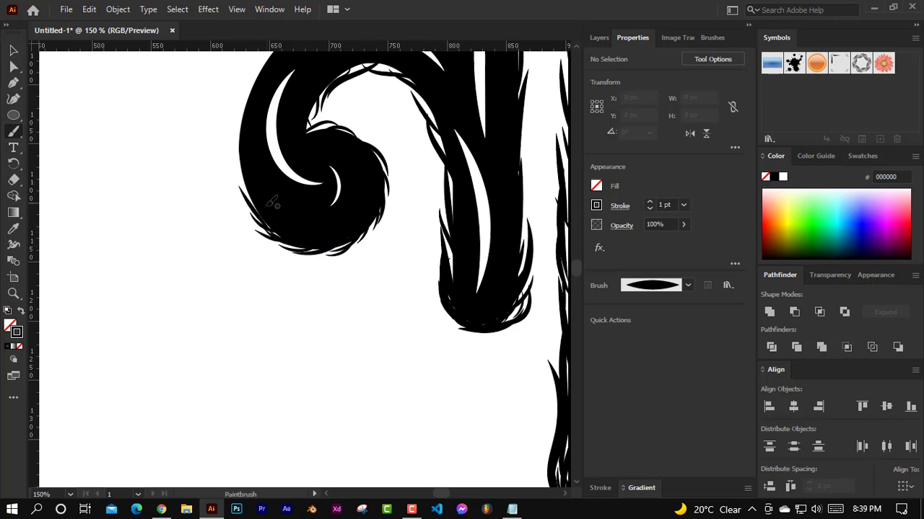
drag(272, 203, 245, 180)
drag(252, 186, 289, 292)
Add hairy strokes under the headline bar, around its left end and along its top edge
drag(349, 169, 273, 280)
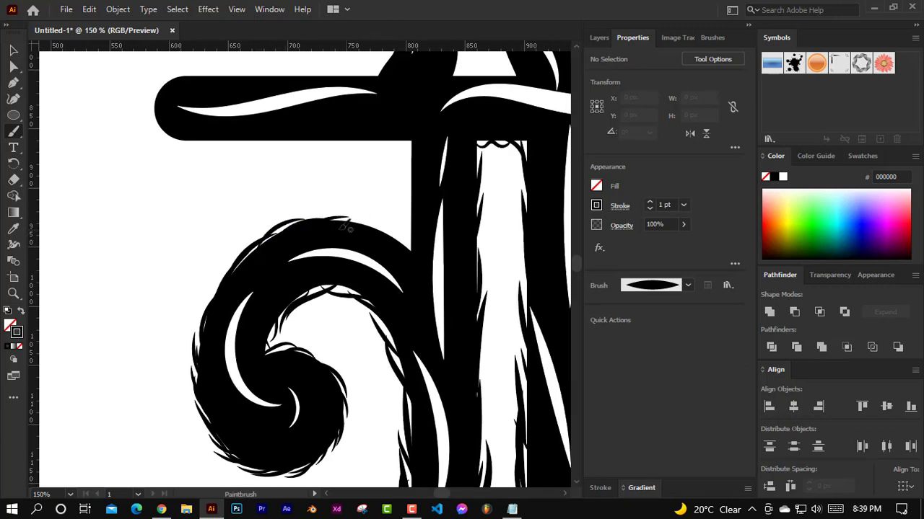
drag(419, 258, 368, 329)
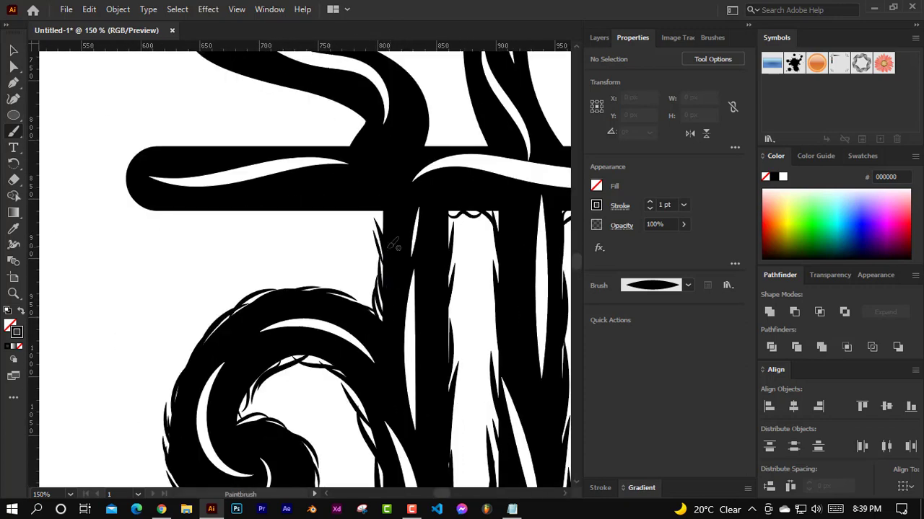
drag(394, 245, 430, 302)
drag(411, 269, 324, 267)
drag(225, 268, 155, 247)
drag(178, 249, 180, 301)
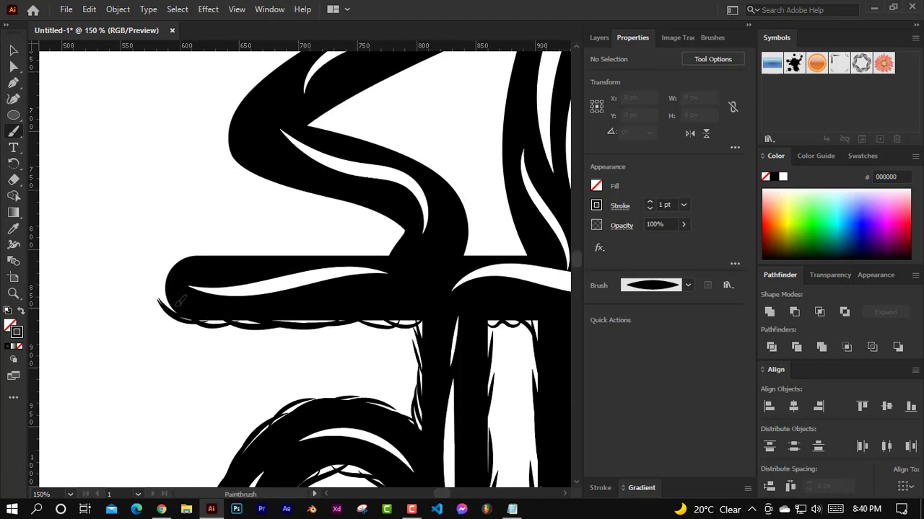
drag(276, 257, 390, 254)
drag(374, 259, 374, 296)
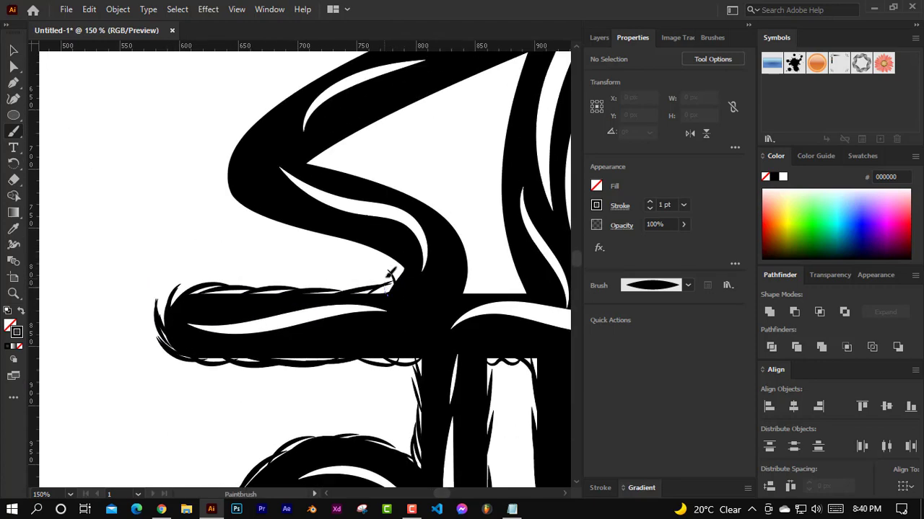
Edge the upper arrow shape's top and right side with hairy strokes, plus a curl off its right leg
drag(339, 130, 310, 253)
mouse_move(295, 210)
mouse_down()
mouse_move(264, 331)
mouse_move(243, 324)
mouse_up()
drag(216, 361, 318, 329)
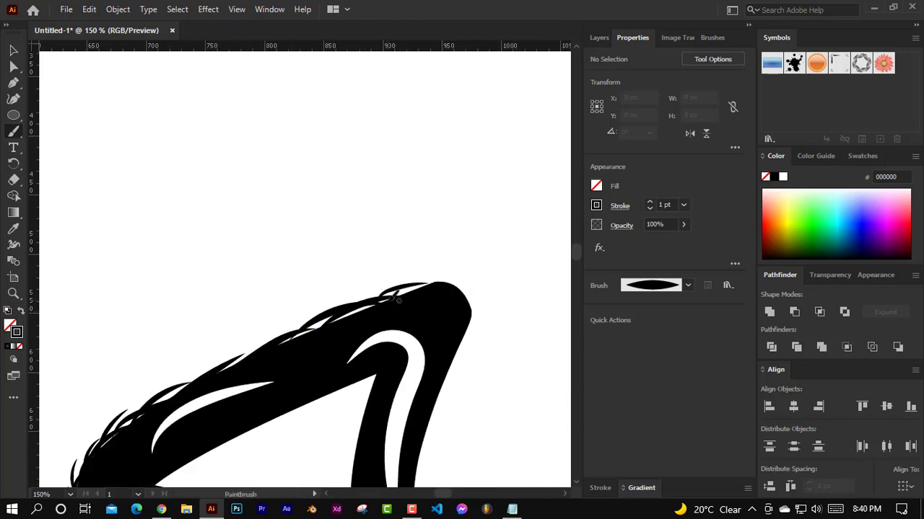
drag(473, 332, 404, 176)
drag(433, 174, 393, 282)
drag(368, 317, 364, 252)
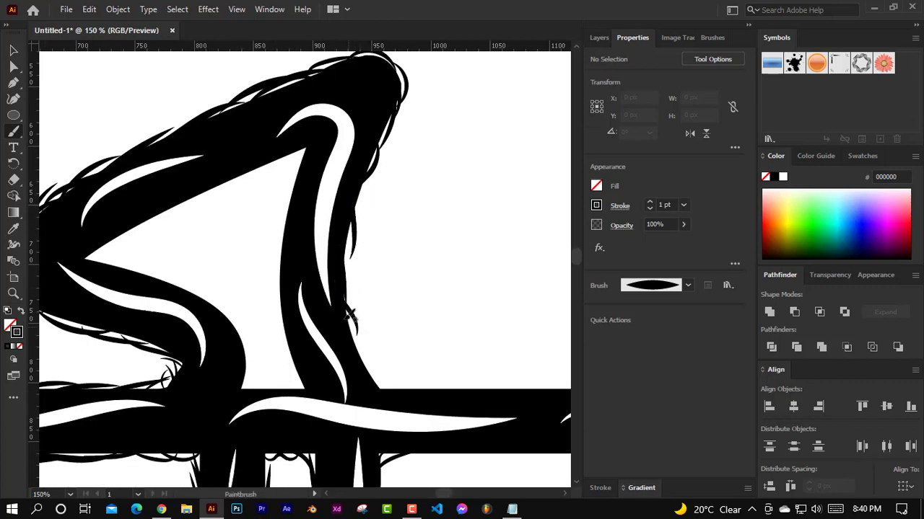
mouse_move(349, 316)
mouse_down()
mouse_move(398, 382)
mouse_move(217, 237)
mouse_up()
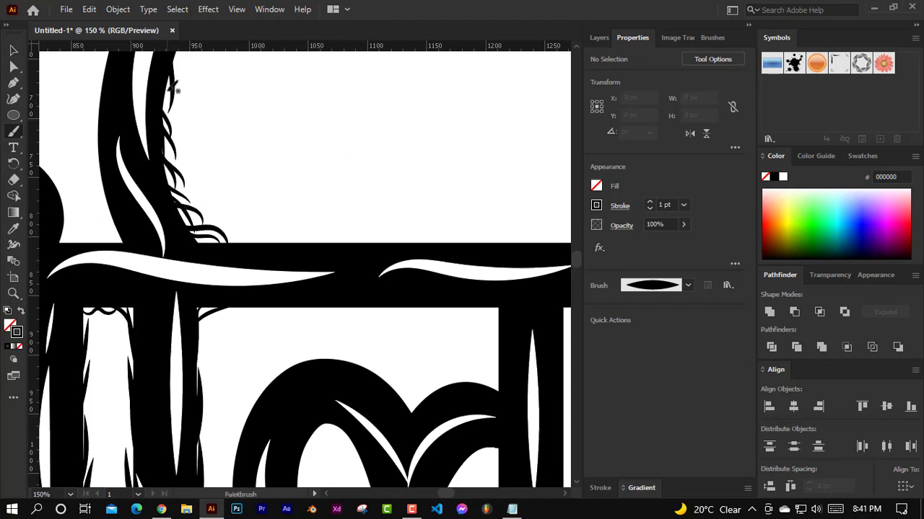
Finish hairy strokes along the bar's top, beside the loop and down the right stem's edge
scroll(211, 222, down, 3)
scroll(244, 231, up, 3)
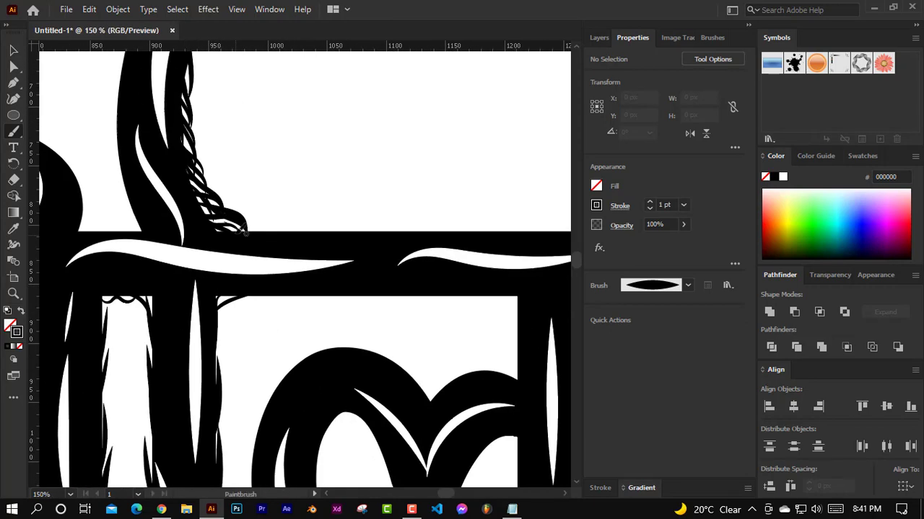
drag(383, 226, 469, 227)
mouse_move(485, 175)
mouse_down()
mouse_move(434, 193)
mouse_move(453, 244)
mouse_up()
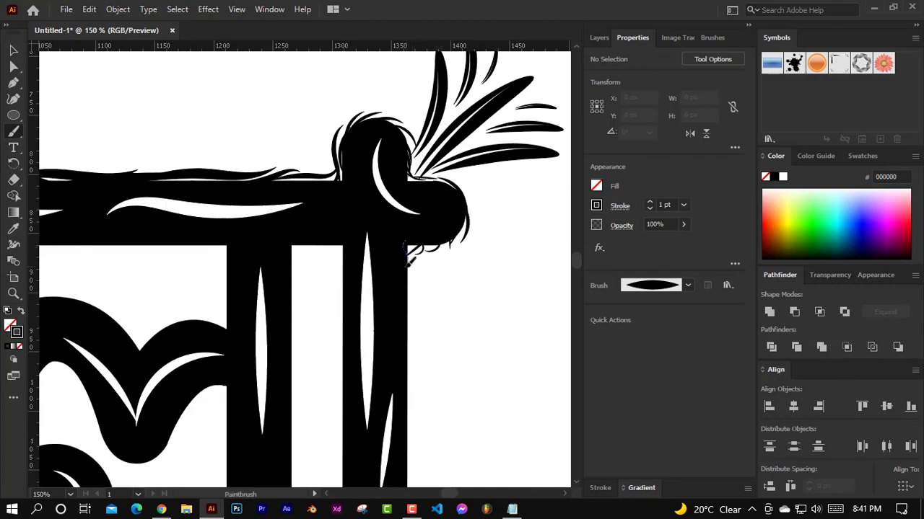
drag(339, 158, 339, 254)
Check the whole lettering, then add a small hairy stroke at the stem's bottom
key(ctrl+minus)
key(ctrl+minus)
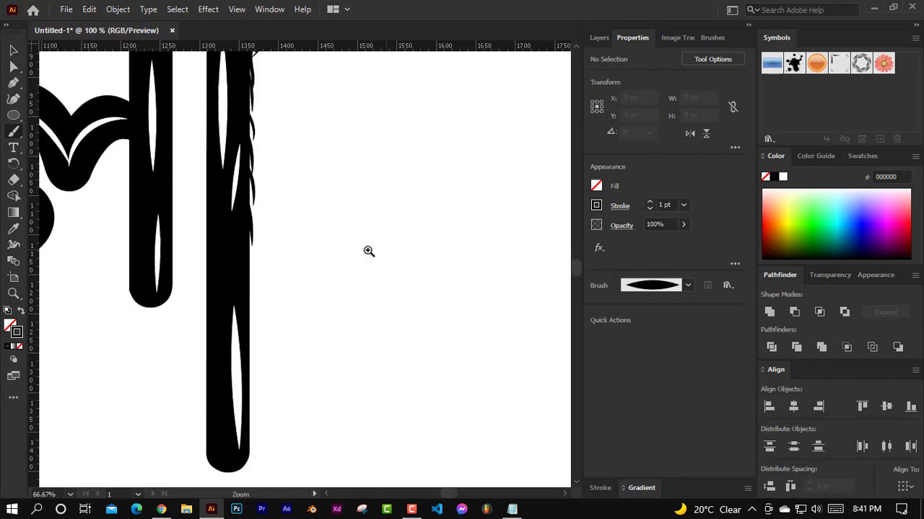
key(ctrl+plus)
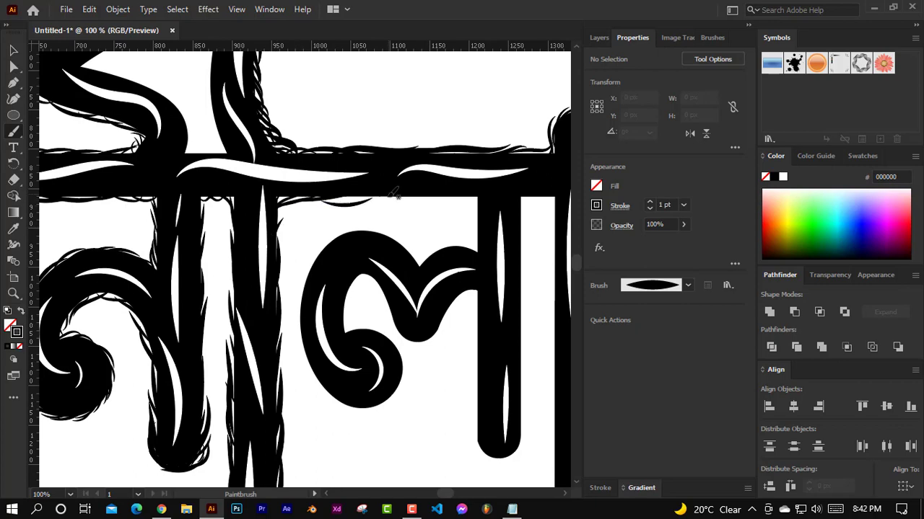
key(ctrl+plus)
drag(321, 286, 361, 298)
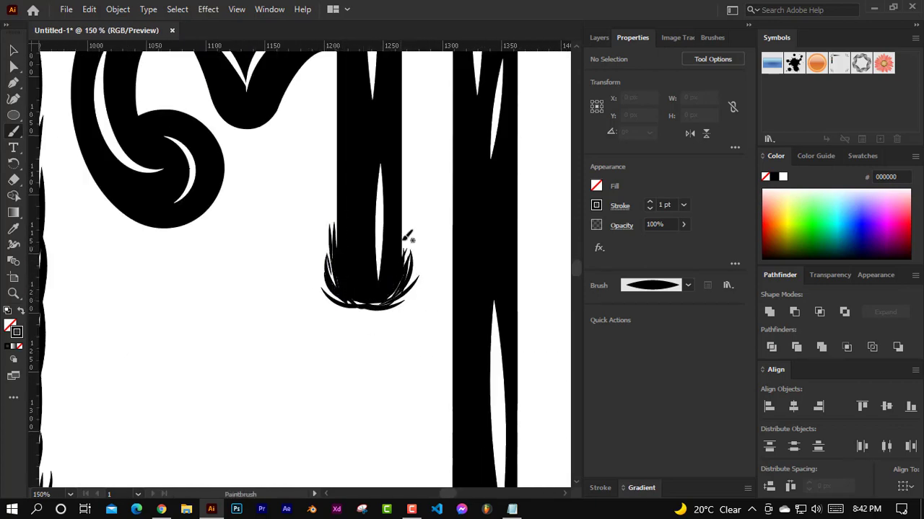
Add hairy and thin strokes near the bar's right end, its corner and the stem's bottom-left
drag(406, 235, 345, 358)
drag(401, 318, 341, 306)
drag(353, 371, 349, 462)
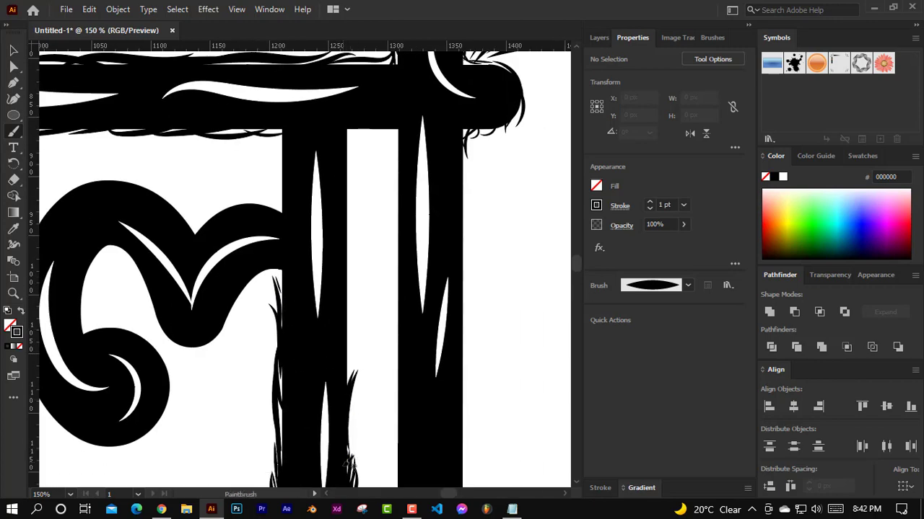
drag(351, 350, 352, 206)
drag(351, 205, 346, 315)
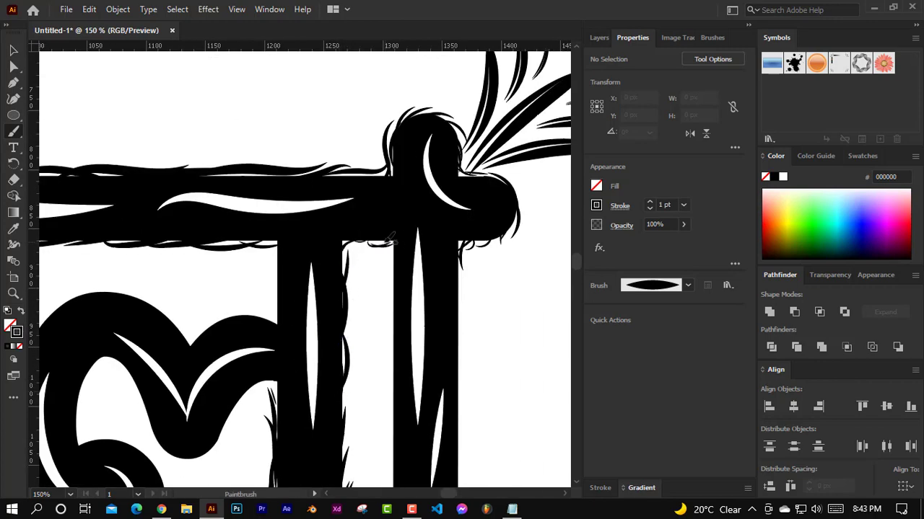
drag(391, 240, 353, 245)
scroll(347, 309, down, 5)
mouse_move(310, 379)
mouse_down()
mouse_move(328, 397)
mouse_move(383, 345)
mouse_up()
Add hairy strokes along both edges of the right stem
scroll(361, 346, up, 2)
drag(316, 400, 305, 295)
scroll(346, 361, up, 3)
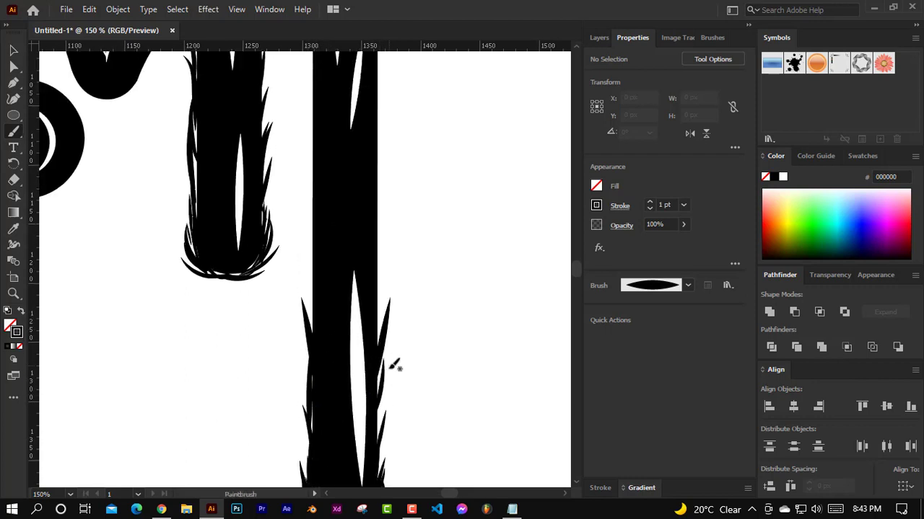
scroll(319, 381, up, 1)
drag(310, 380, 307, 260)
scroll(329, 388, up, 2)
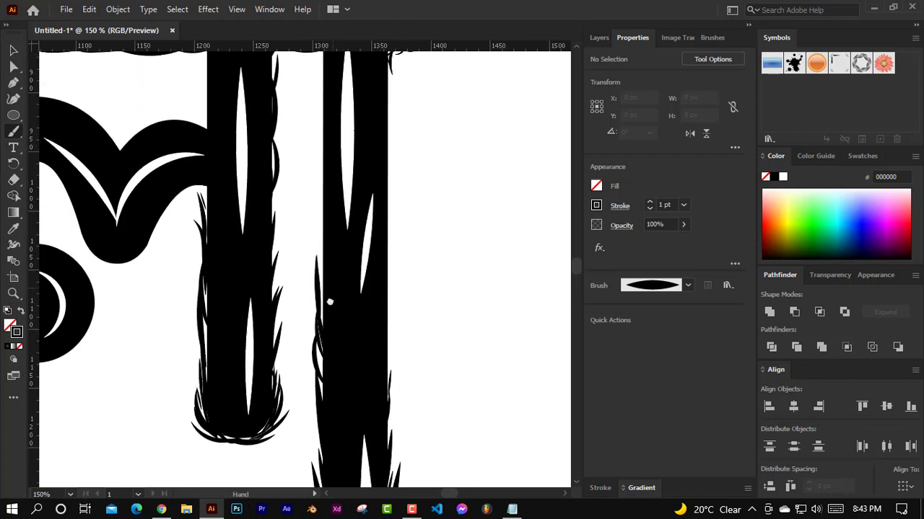
scroll(330, 303, up, 2)
drag(382, 358, 386, 269)
scroll(323, 263, up, 2)
drag(375, 361, 374, 283)
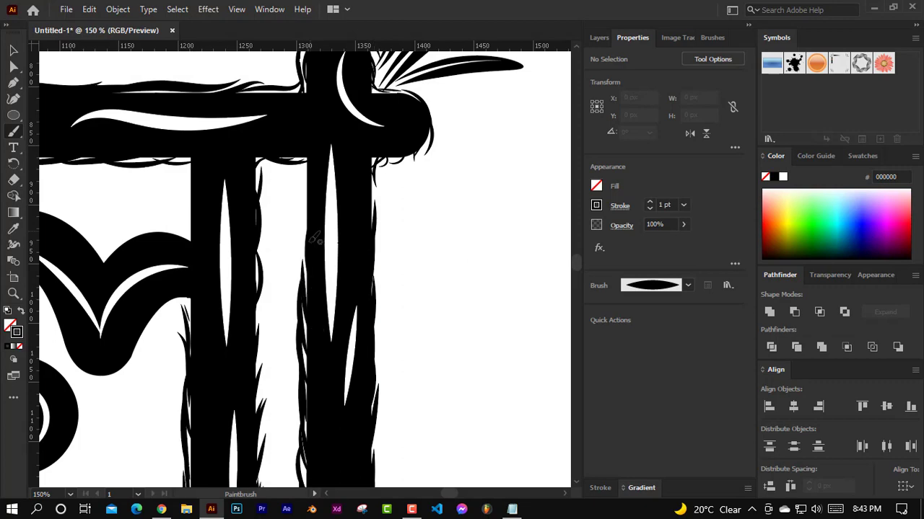
Add hairy strokes along the stem's left edge
scroll(328, 239, down, 7)
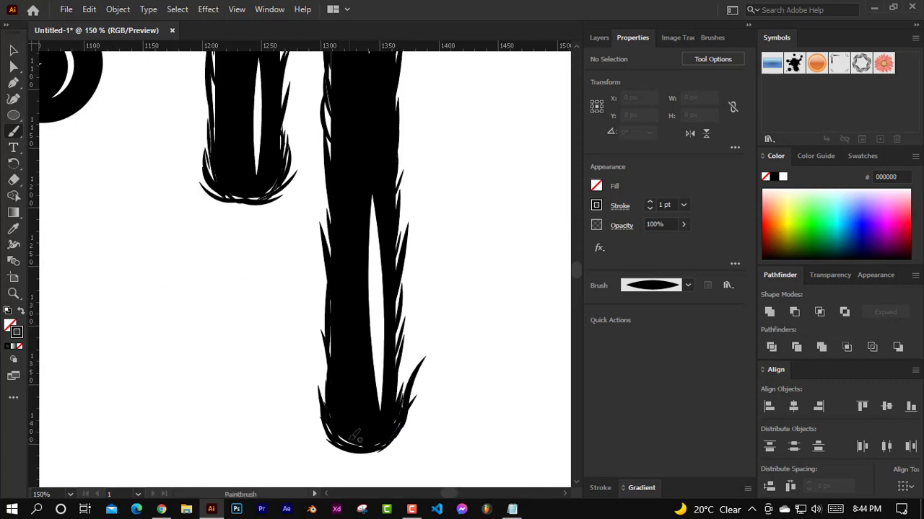
scroll(334, 378, up, 1)
drag(334, 377, 317, 223)
scroll(318, 223, up, 2)
scroll(355, 322, down, 2)
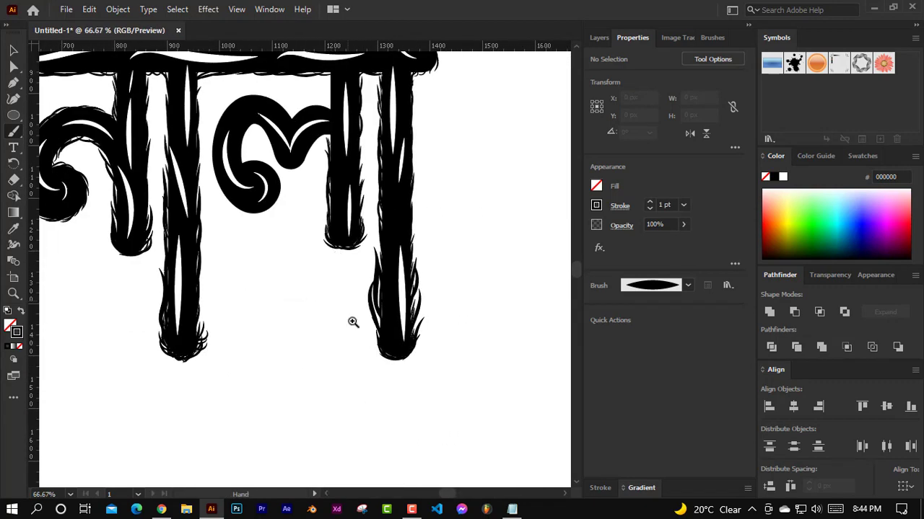
scroll(400, 303, up, 1)
scroll(401, 303, up, 3)
scroll(389, 288, left, 2)
scroll(433, 215, left, 1)
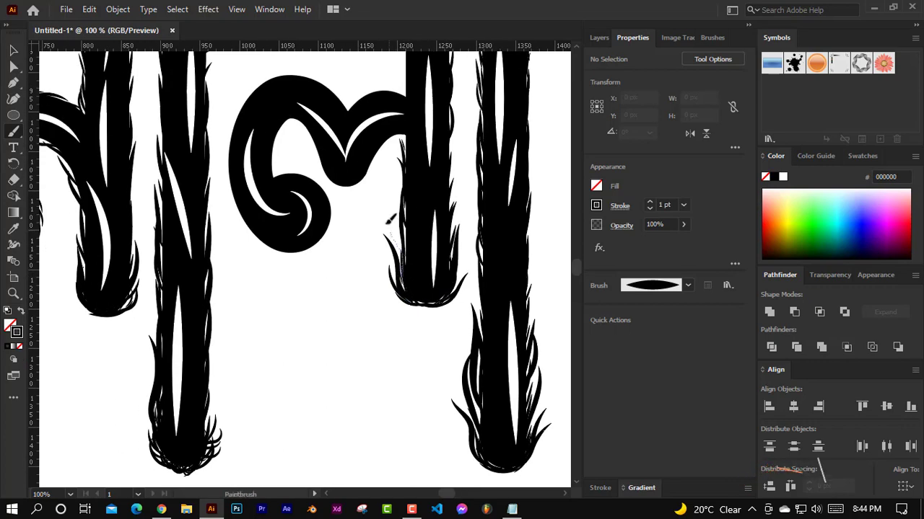
scroll(325, 317, left, 1)
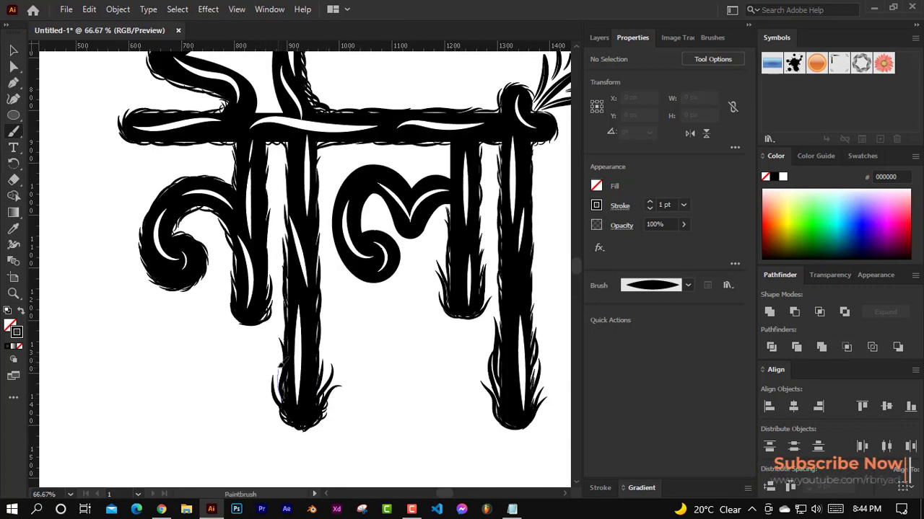
scroll(281, 367, down, 1)
Zoom between the whole lettering and 150% to inspect the loop letter
key(ctrl+plus)
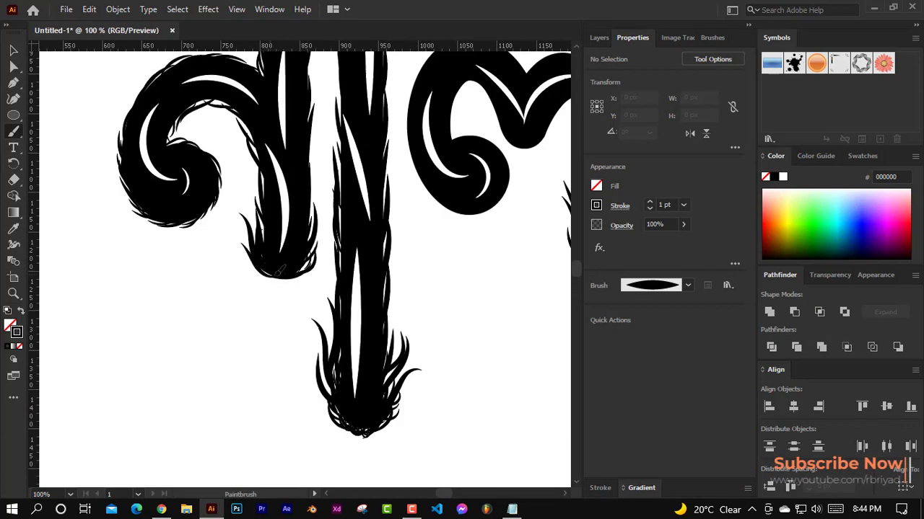
key(ctrl+minus)
scroll(426, 267, up, 2)
key(ctrl+plus)
key(ctrl+plus)
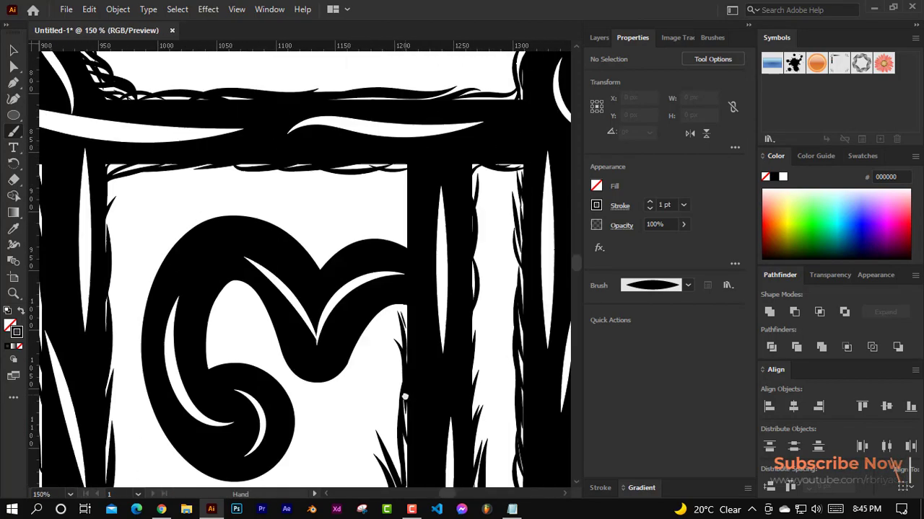
scroll(425, 267, up, 1)
scroll(407, 267, down, 2)
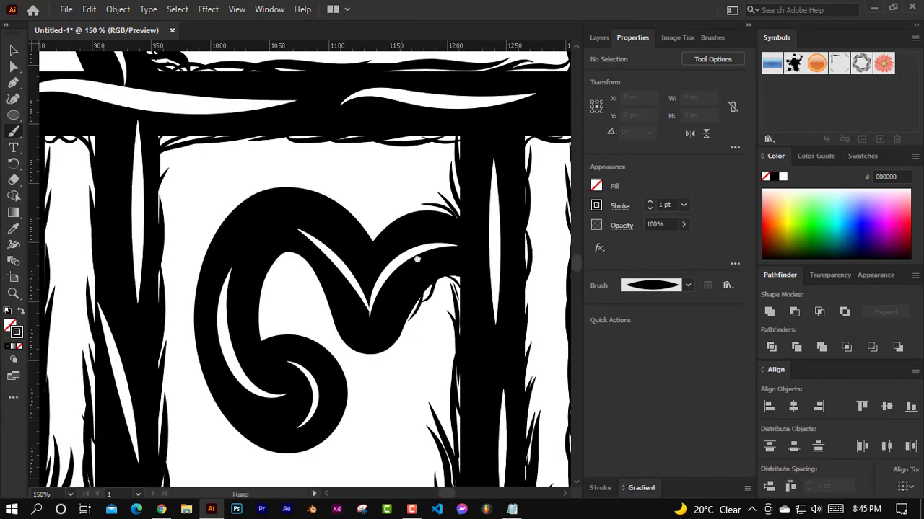
scroll(416, 260, down, 3)
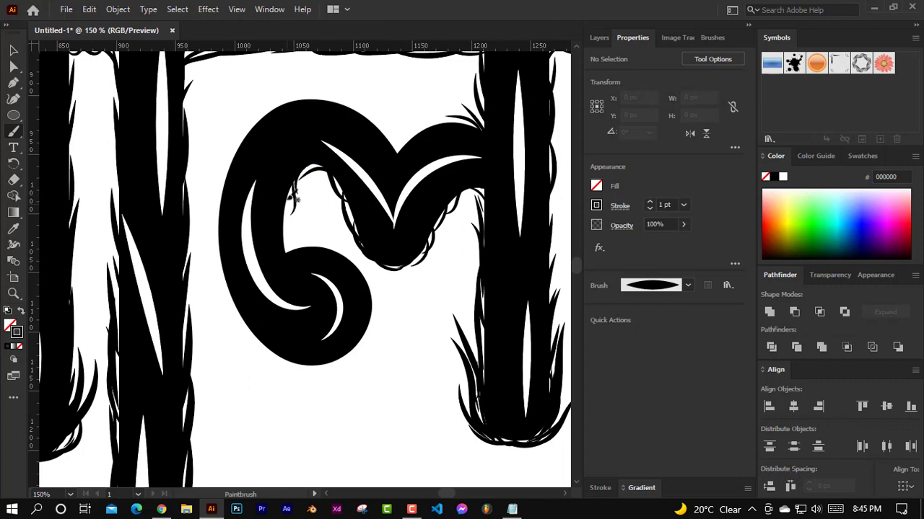
drag(359, 263, 373, 194)
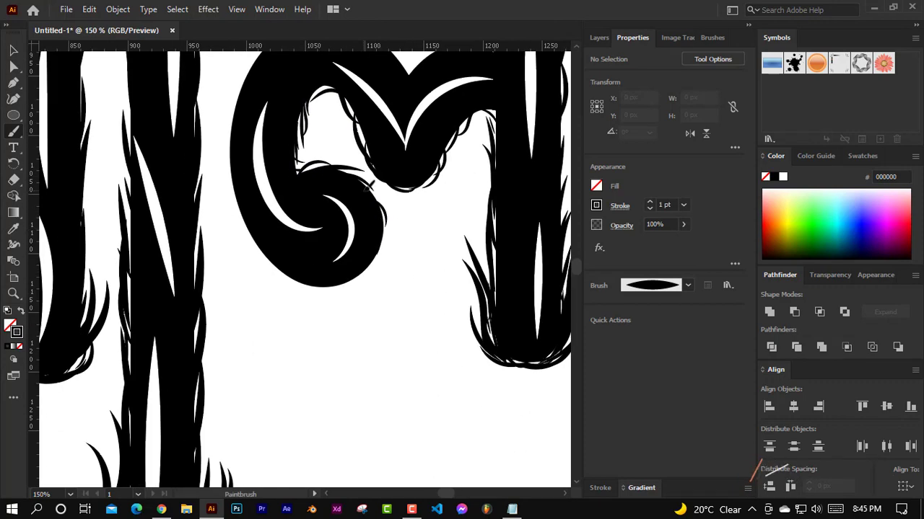
drag(315, 282, 274, 246)
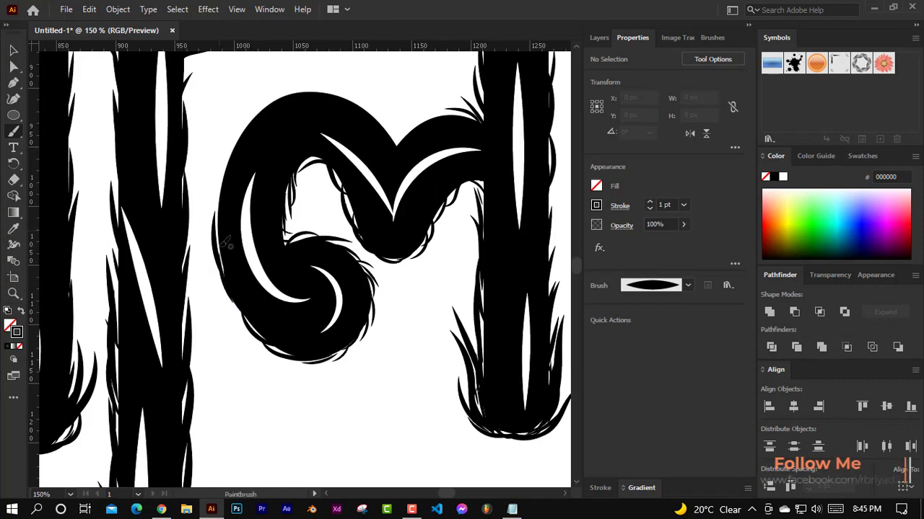
scroll(234, 263, up, 2)
scroll(276, 264, up, 2)
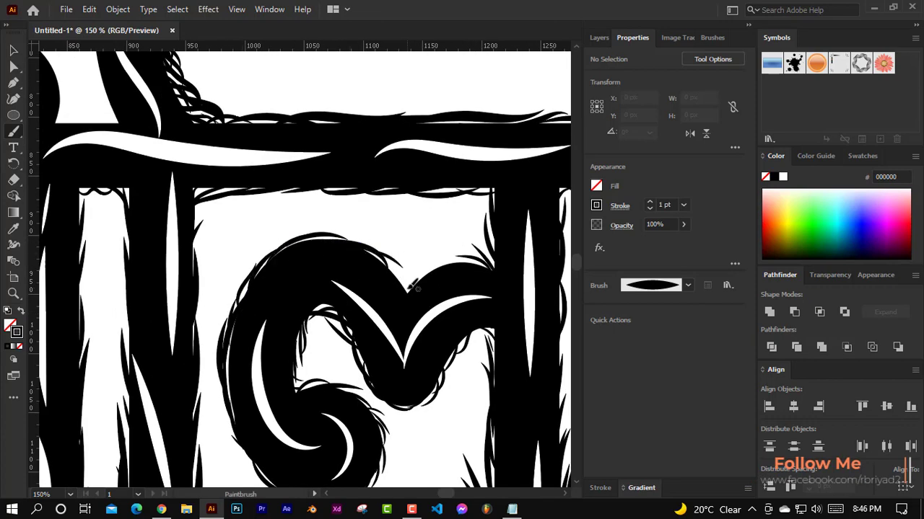
scroll(416, 294, down, 1)
scroll(426, 253, down, 1)
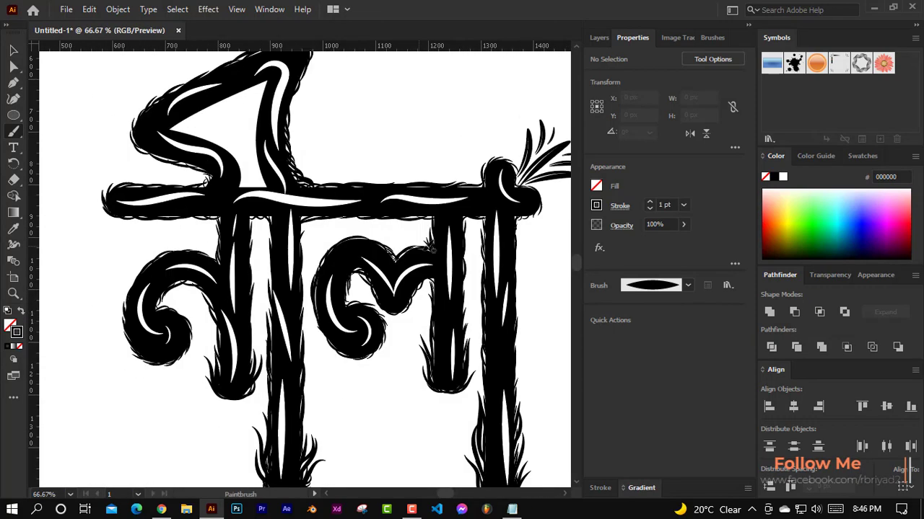
scroll(466, 283, down, 1)
scroll(466, 283, down, 1)
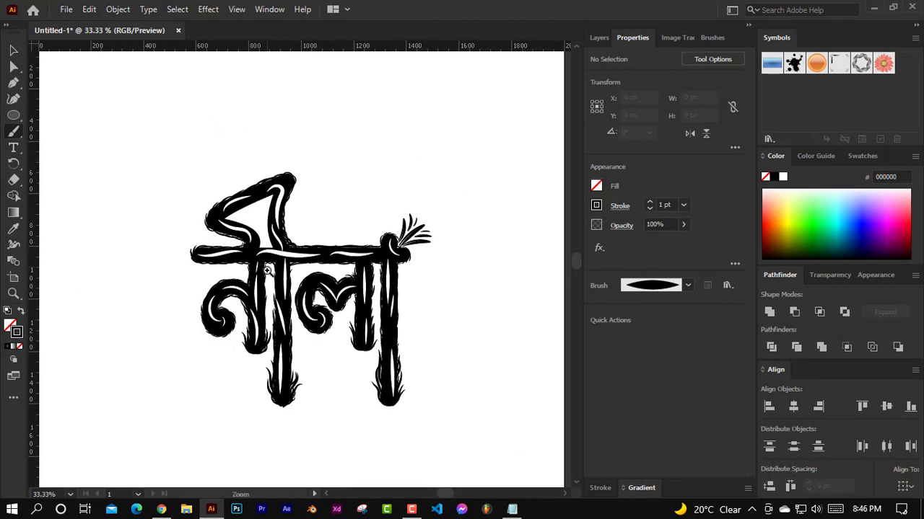
scroll(433, 217, up, 1)
scroll(333, 227, up, 4)
scroll(333, 227, down, 1)
Give the feather tuft strokes a bolder tapered brush at a heavier stroke weight
key(v)
drag(320, 127, 486, 268)
click(687, 285)
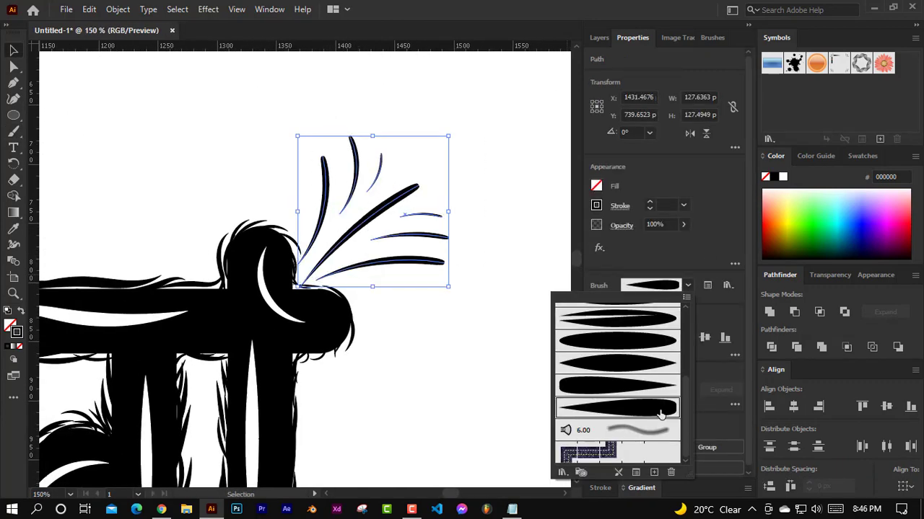
click(651, 380)
scroll(650, 380, up, 2)
click(650, 380)
click(670, 205)
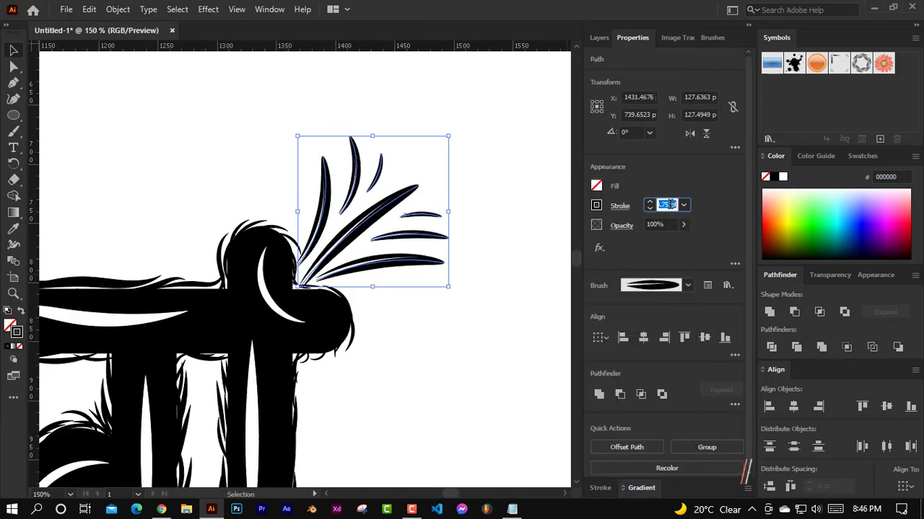
Deselect the tuft and zoom out to 33.33% to view the whole lettering
click(428, 181)
scroll(240, 310, down, 2)
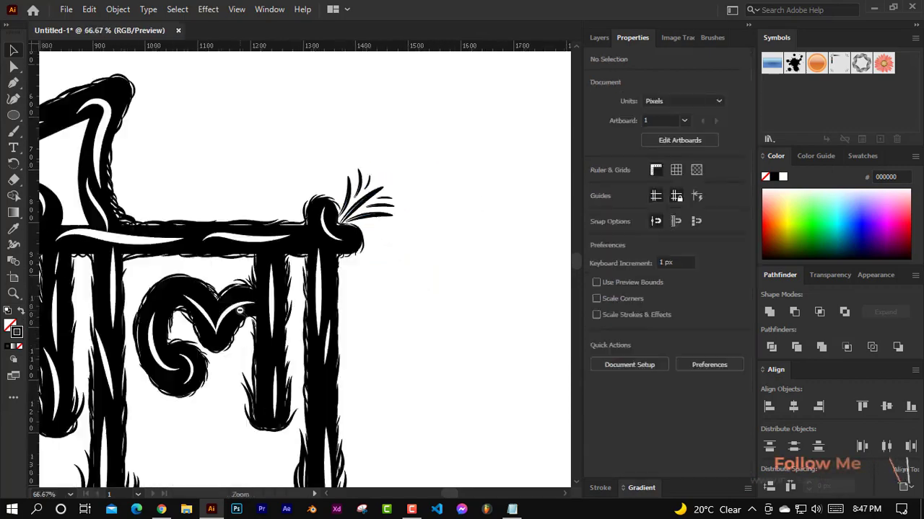
scroll(240, 311, down, 1)
scroll(239, 311, down, 1)
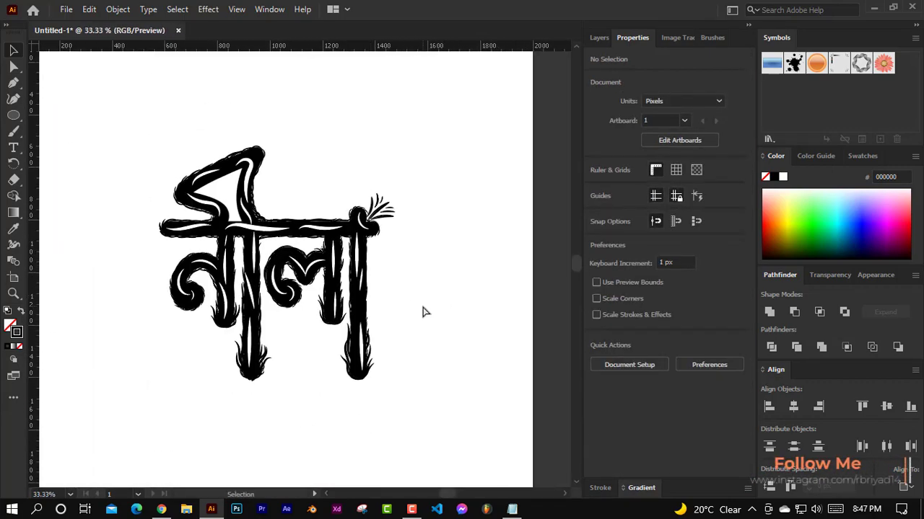
Bring up context options on the whole নীলা lettering group to prepare it for copying
right_click(437, 313)
right_click(482, 277)
scroll(445, 283, up, 2)
scroll(383, 210, down, 3)
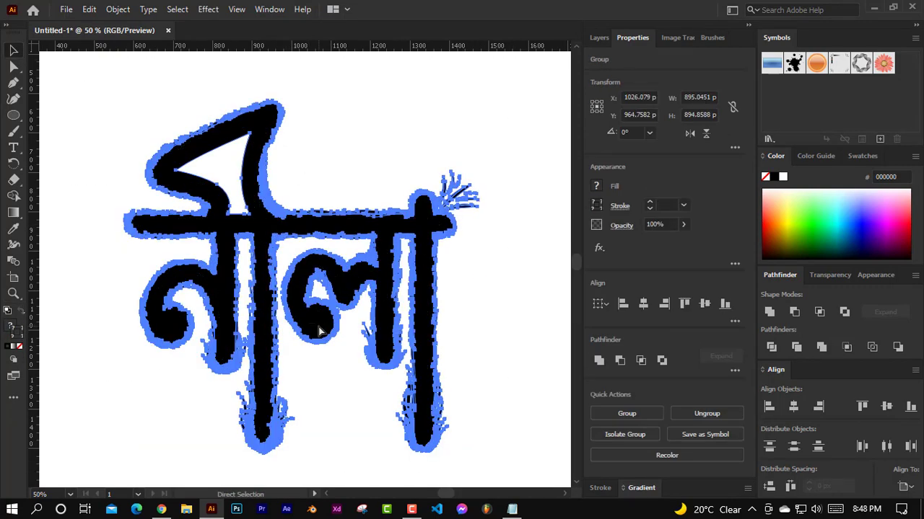
right_click(337, 269)
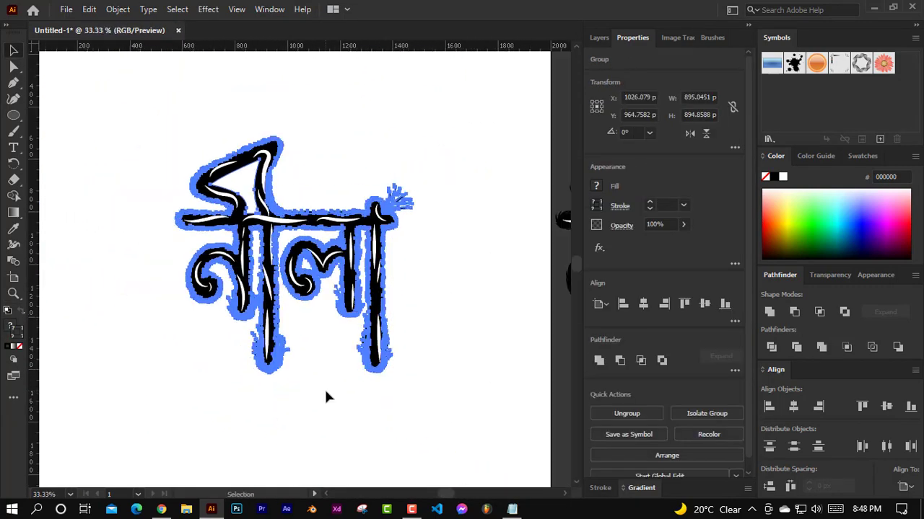
right_click(319, 396)
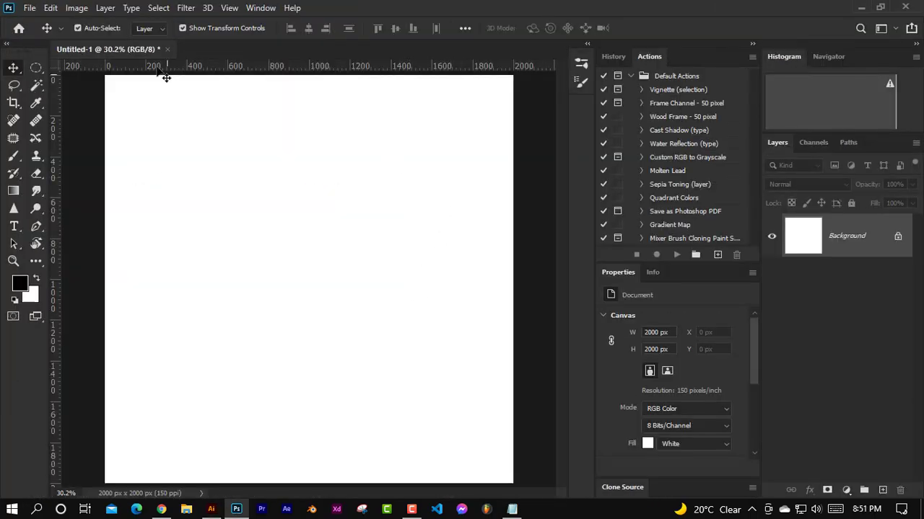
Paste the copied নীলা lettering into the Photoshop document as pixels
key(ctrl+v)
key(Return)
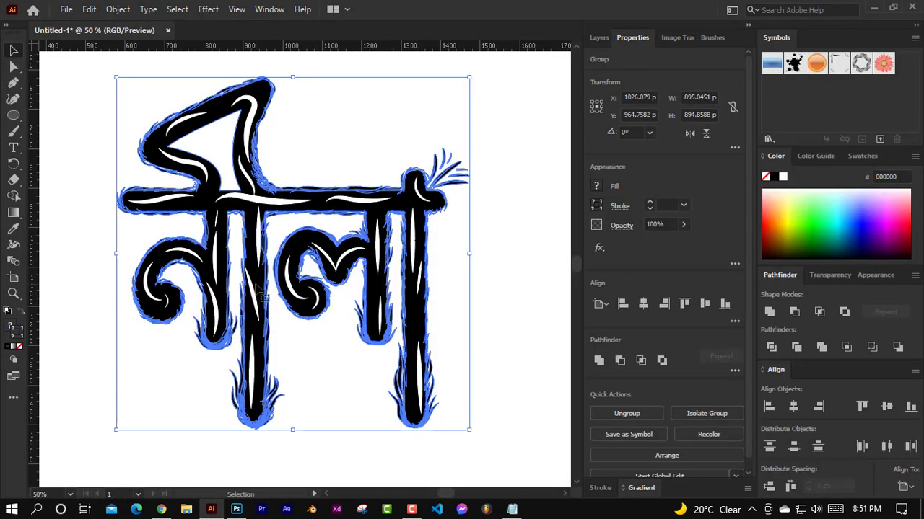
key(ctrl+c)
key(alt+Tab)
key(ctrl+v)
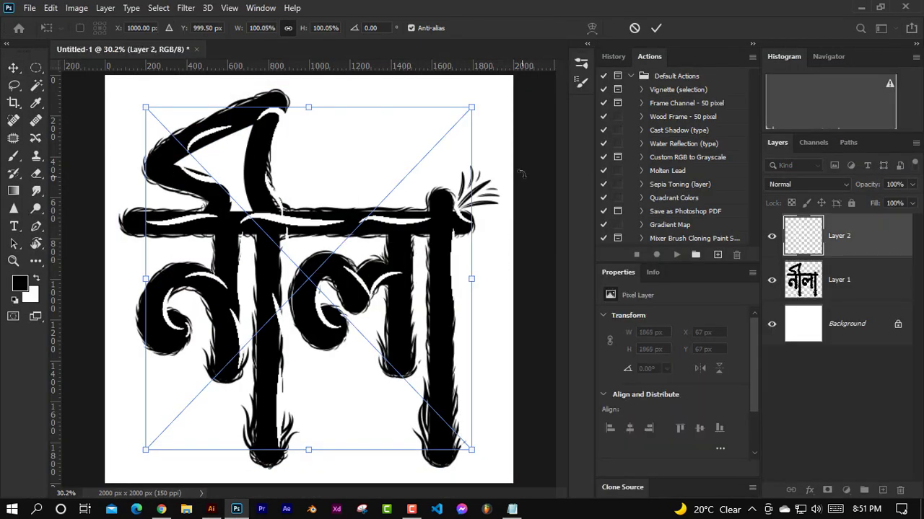
Nudge the lettering left to centre it, commit the placement, and select the Background layer
mouse_move(344, 245)
mouse_down()
mouse_move(291, 225)
mouse_move(299, 215)
mouse_up()
key(Return)
click(851, 280)
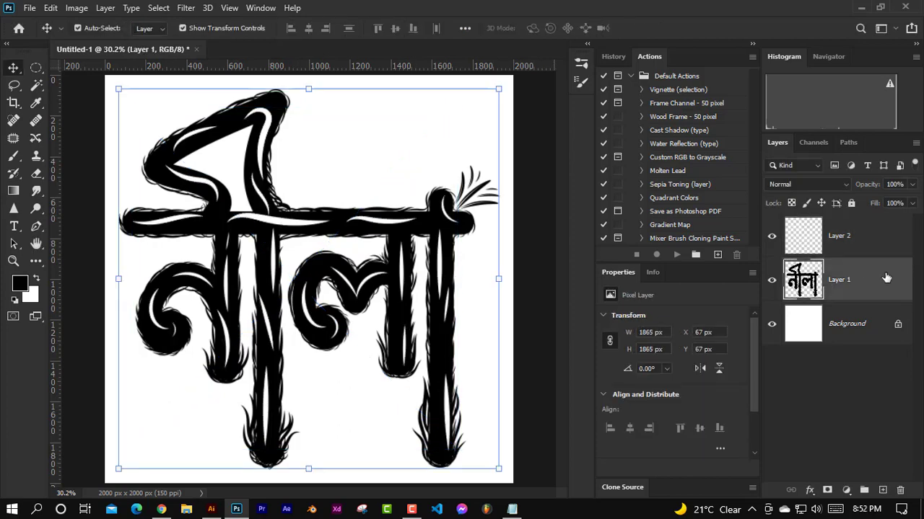
click(851, 323)
Invert the background to black and add a Gradient Overlay to the lettering layer
key(ctrl+i)
right_click(865, 279)
click(727, 20)
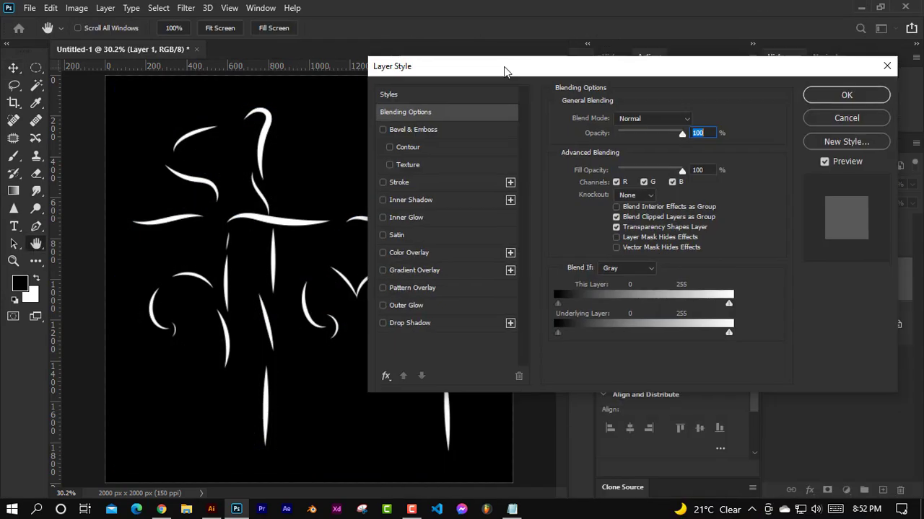
drag(505, 68, 571, 82)
click(483, 287)
Recolour the left stop of the lettering's gradient in the Gradient Editor
click(688, 168)
drag(628, 86, 577, 77)
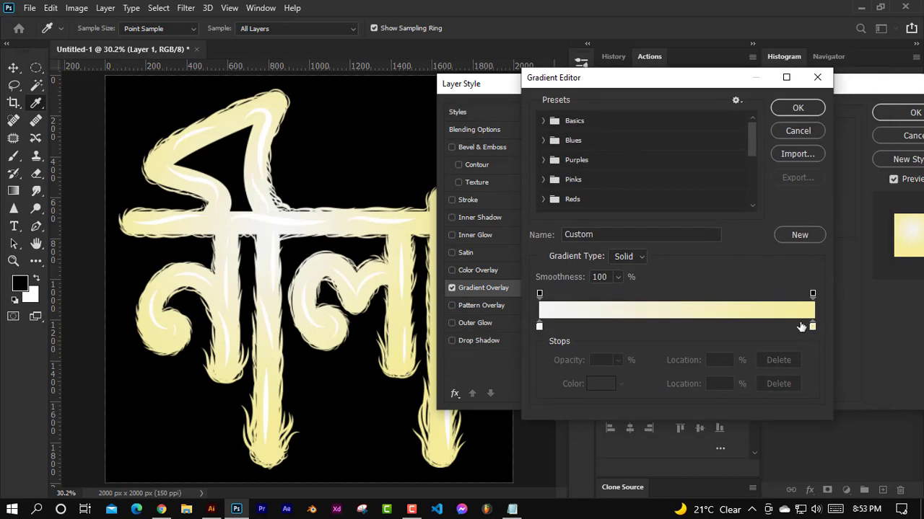
click(797, 108)
click(708, 168)
double_click(538, 326)
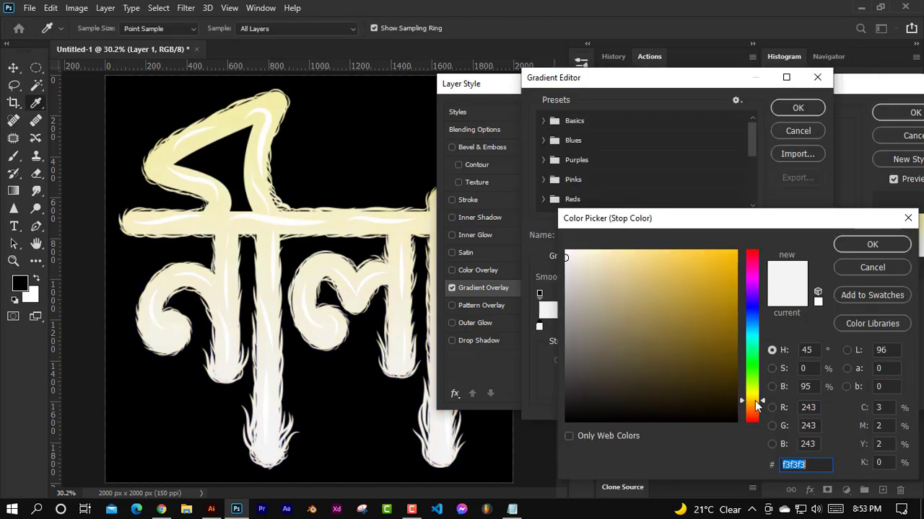
click(671, 327)
click(814, 241)
Make the right gradient stop a saturated red, then reverse and reposition the gradient
double_click(813, 326)
drag(747, 361, 748, 402)
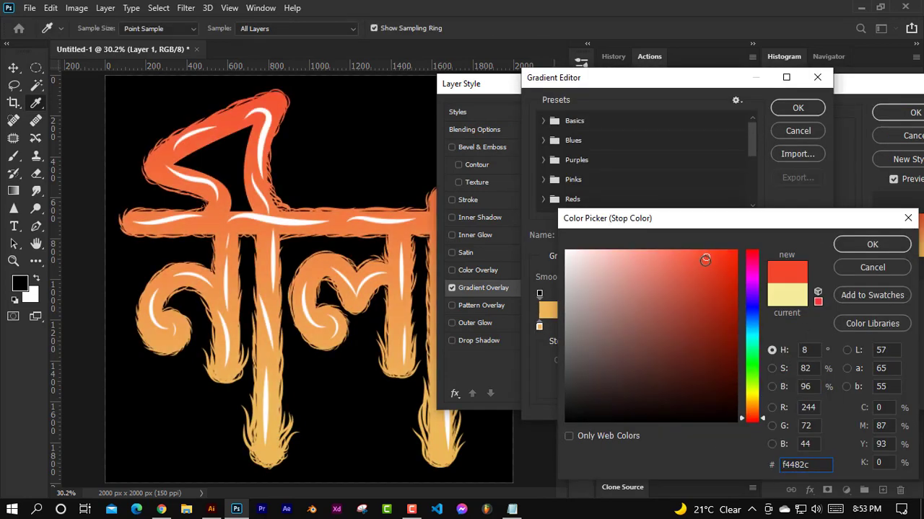
drag(717, 288, 730, 259)
click(872, 244)
click(797, 108)
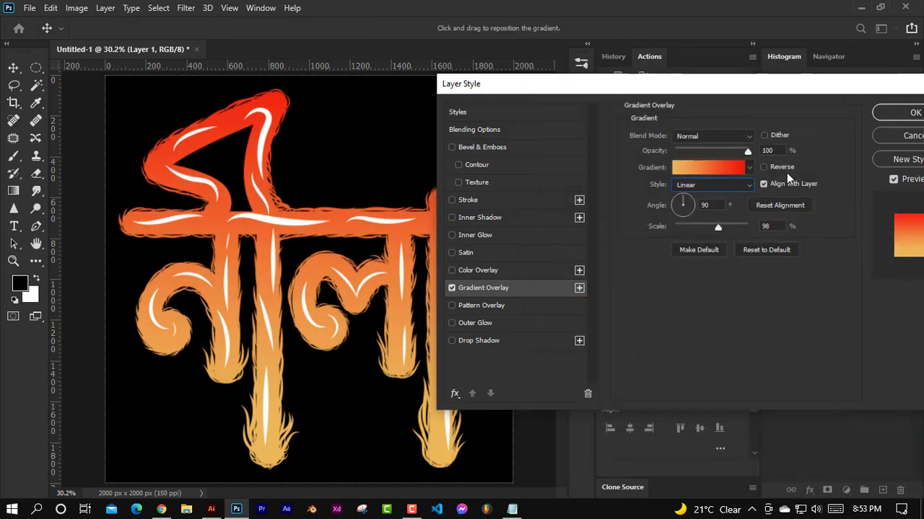
click(763, 167)
drag(376, 303, 361, 328)
Recolour the gradient stops to deep blue on the right and light cyan-blue on the left
click(675, 164)
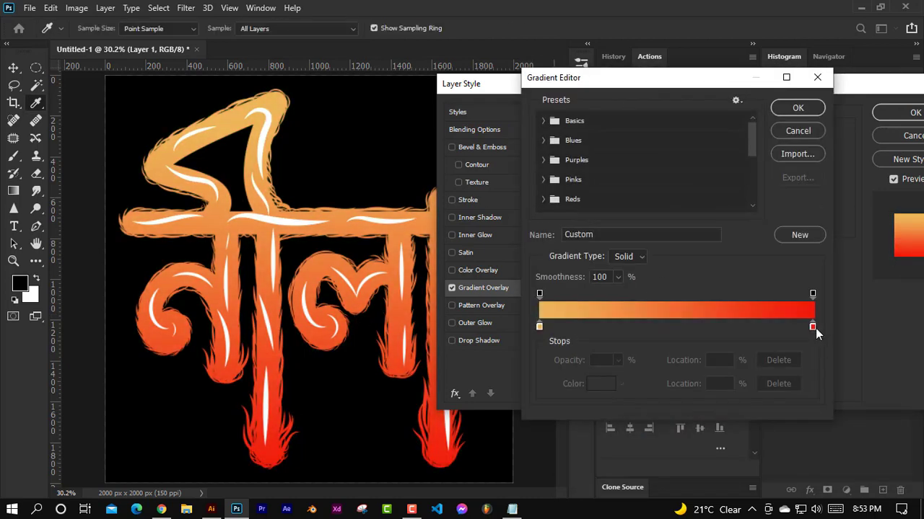
double_click(813, 326)
click(752, 307)
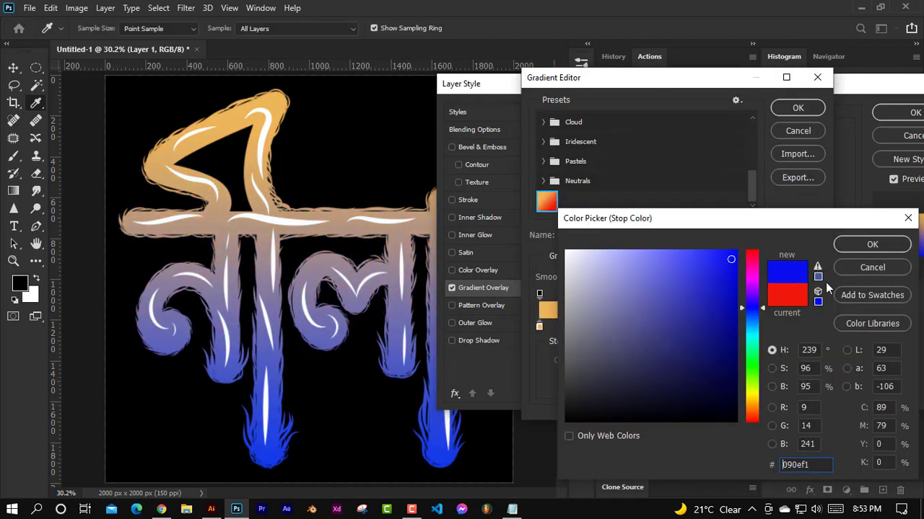
click(872, 244)
double_click(539, 326)
click(750, 314)
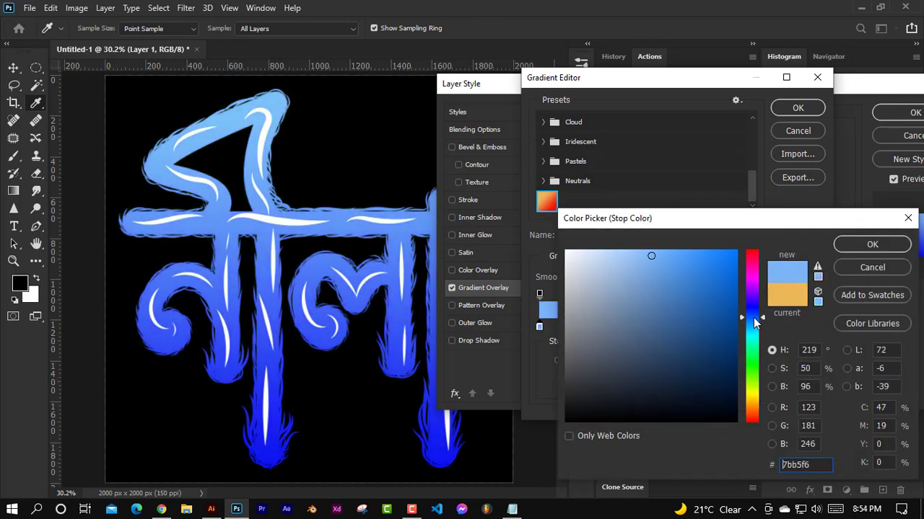
click(679, 255)
click(752, 327)
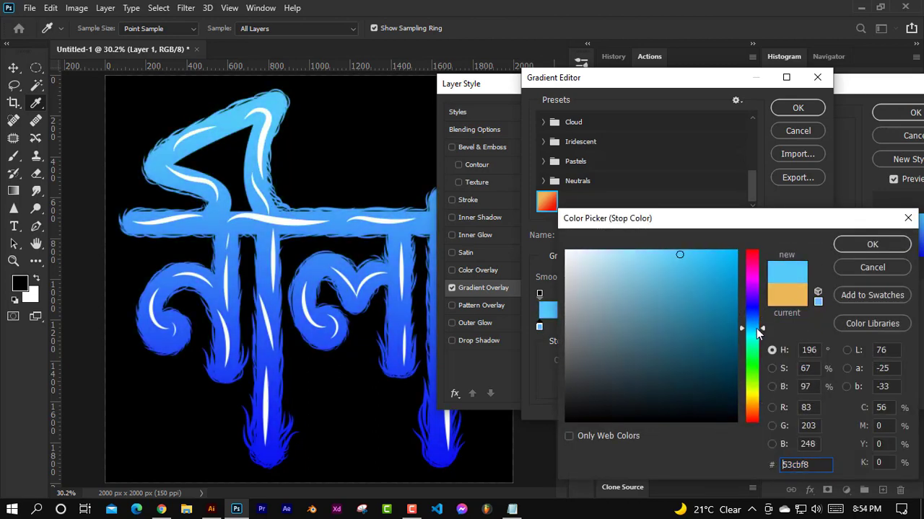
click(871, 244)
click(797, 108)
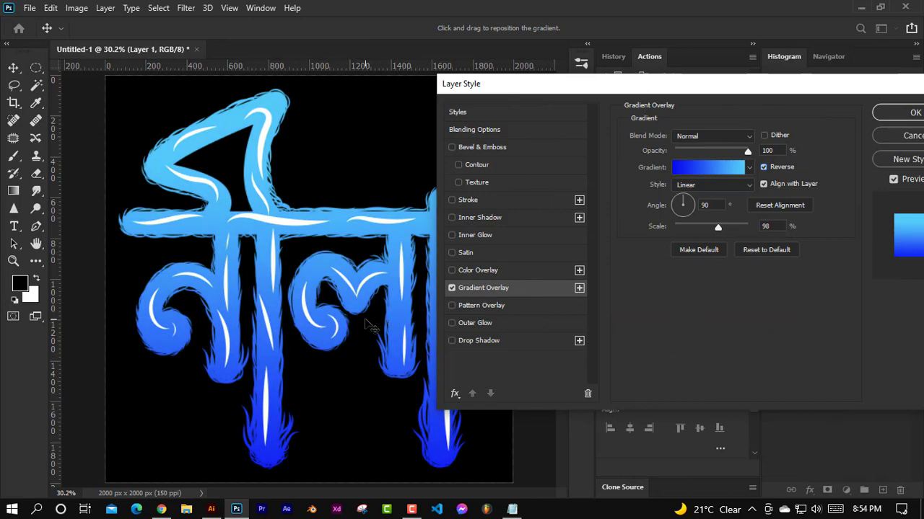
Brighten the deep blue gradient stop to a lighter blue shade
click(707, 166)
double_click(796, 329)
click(752, 313)
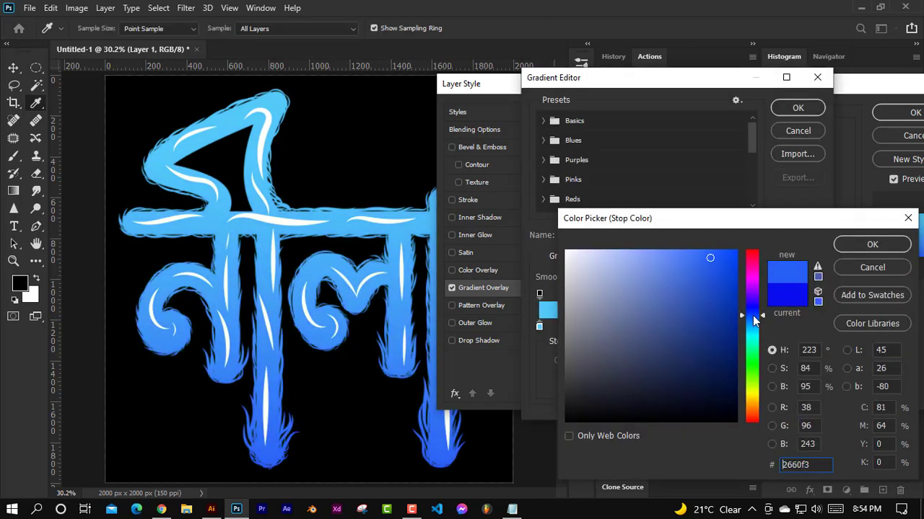
click(719, 256)
click(854, 245)
click(797, 107)
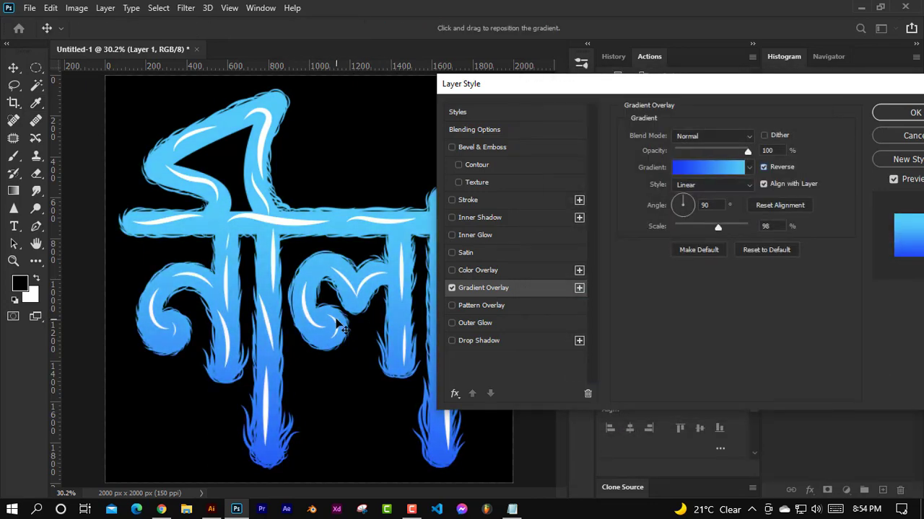
Add a near-black dark blue Satin to the lettering with a 47 px distance
drag(621, 94, 695, 122)
click(537, 281)
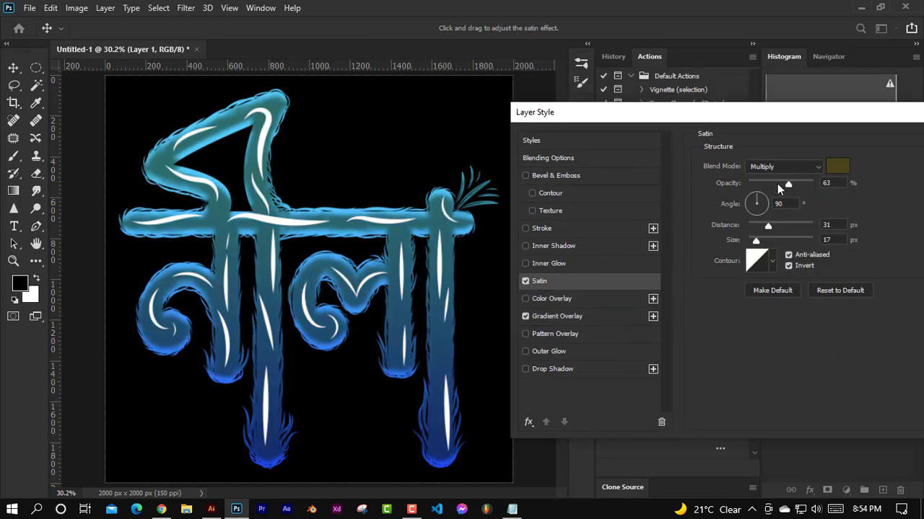
click(837, 166)
click(751, 324)
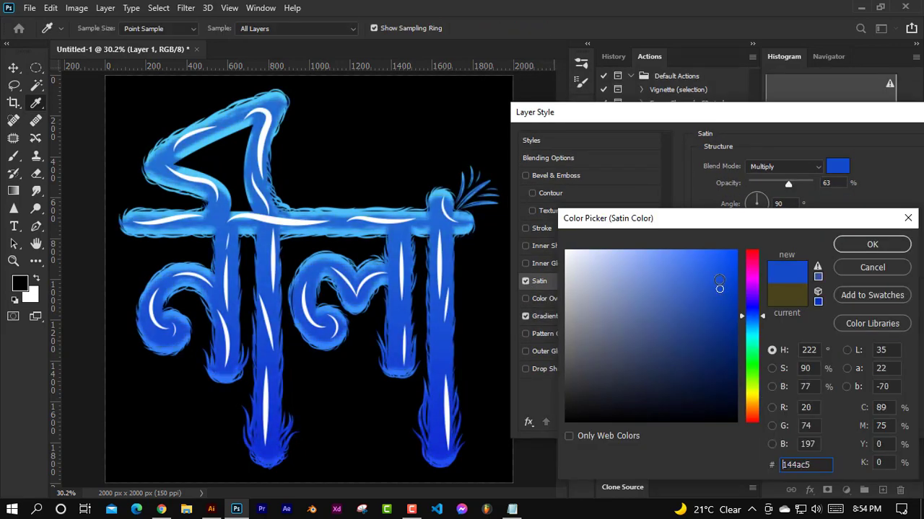
click(647, 259)
click(719, 407)
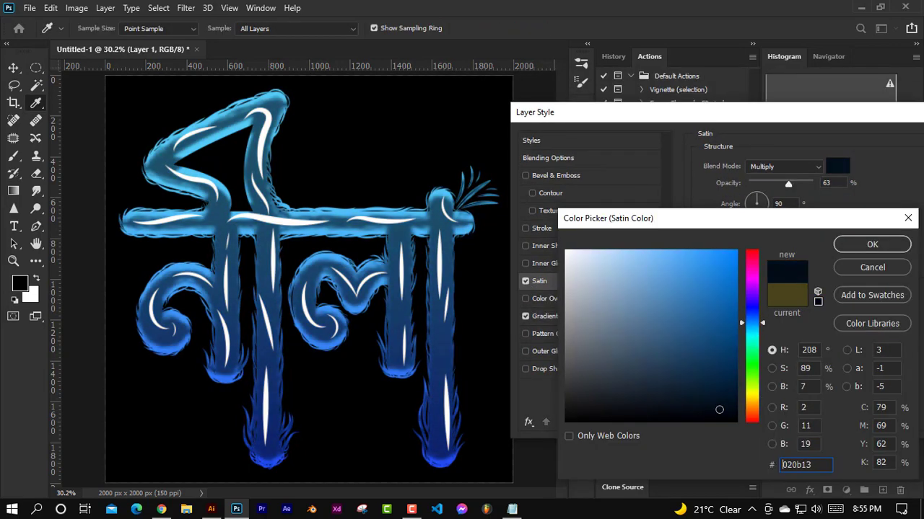
key(Return)
mouse_move(786, 225)
mouse_down()
mouse_move(754, 219)
mouse_move(693, 278)
mouse_up()
Add Bevel & Emboss with a custom two-bend gloss contour and Smooth technique
click(556, 176)
click(777, 319)
click(762, 319)
click(762, 241)
click(874, 125)
click(778, 178)
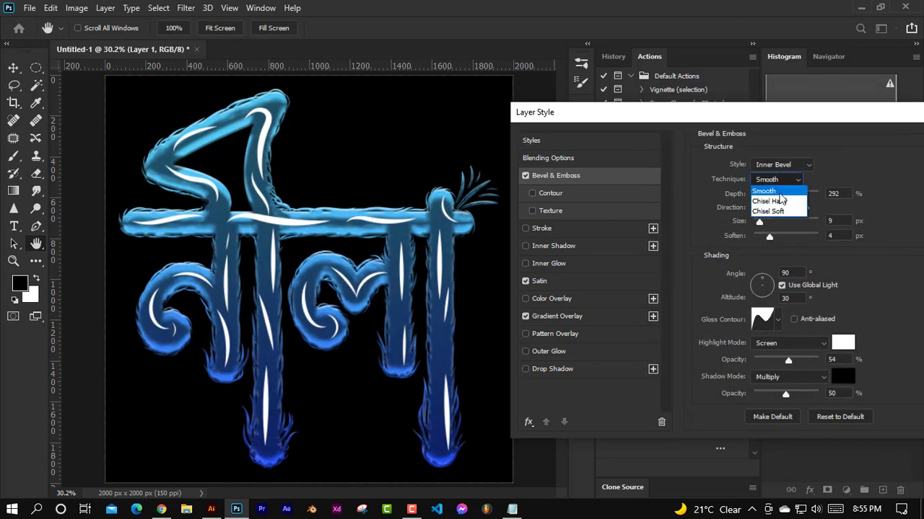
click(772, 182)
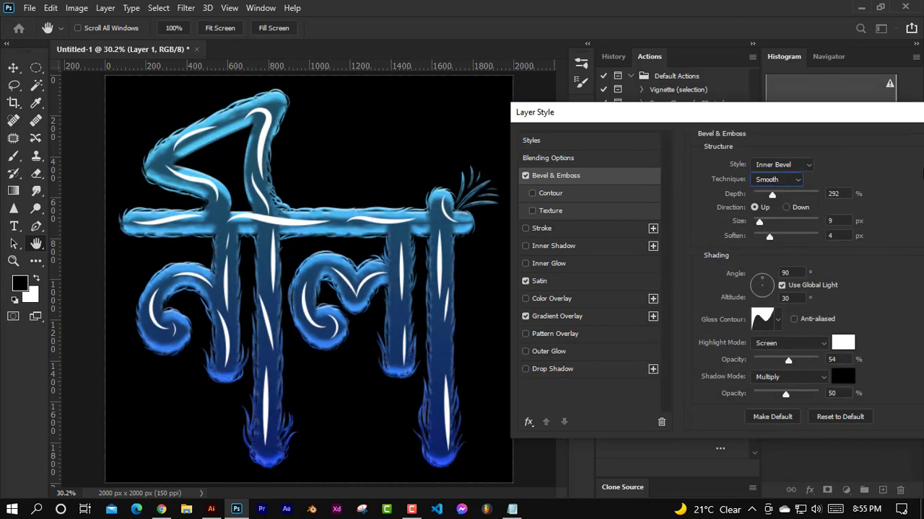
Apply the lettering's layer styles and fill the background with white
drag(548, 112, 482, 128)
click(902, 154)
key(x)
key(alt+BackSpace)
Reopen the lettering's layer style and try a Drop Shadow, then dismiss it
click(837, 280)
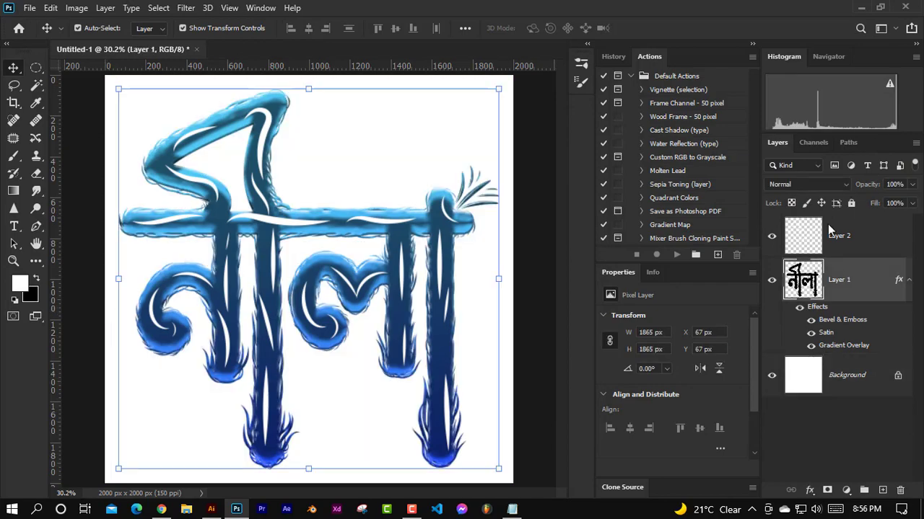
double_click(866, 280)
click(511, 383)
click(797, 180)
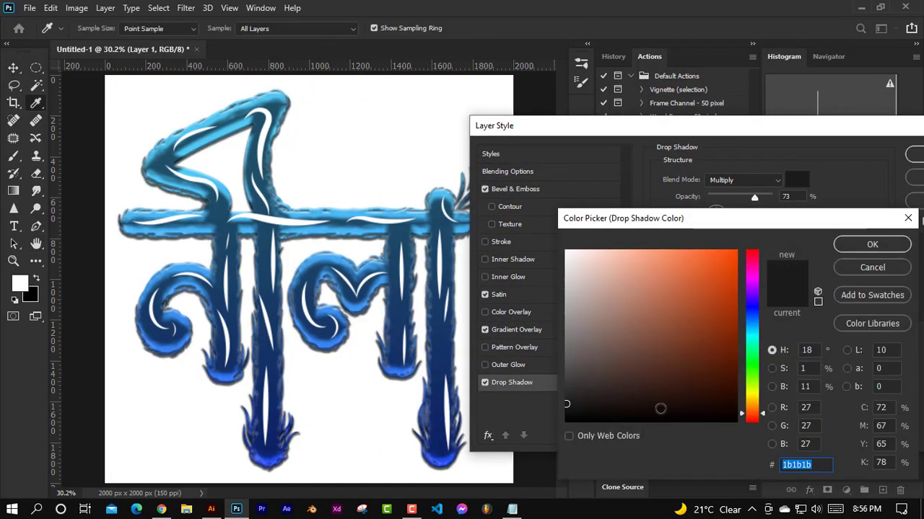
click(871, 244)
drag(794, 127, 666, 134)
Fill the Background with black and convert it into a regular Layer 0
click(818, 187)
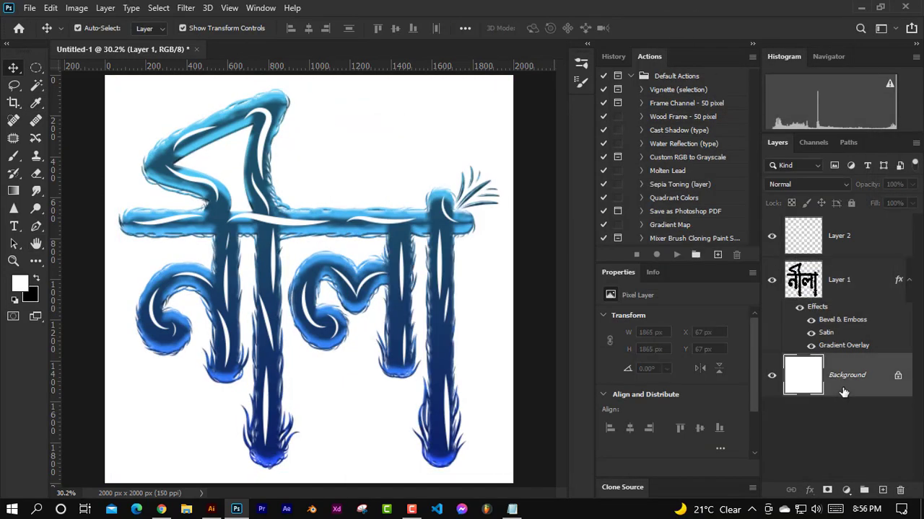
click(850, 380)
key(x)
key(alt+BackSpace)
right_click(850, 380)
click(820, 214)
right_click(850, 375)
click(758, 8)
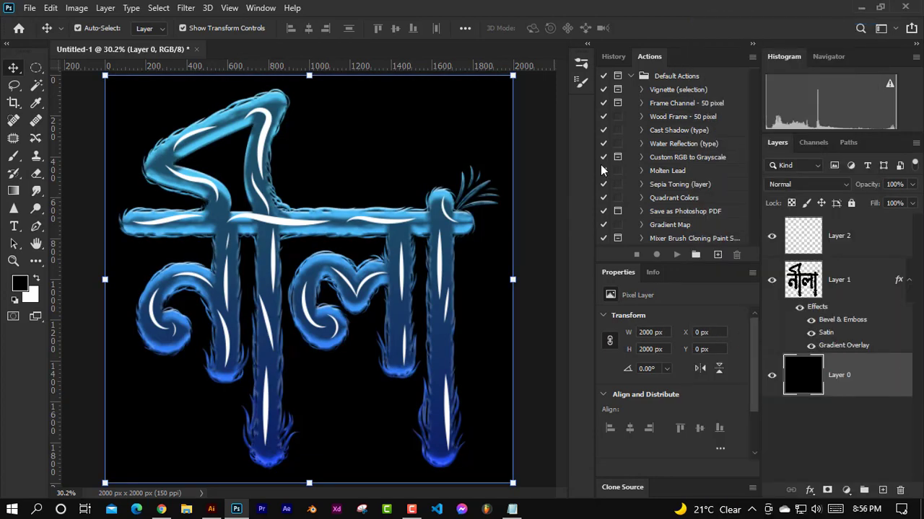
Add a reversed Gradient Overlay to Layer 0
drag(544, 144, 733, 152)
click(577, 347)
double_click(869, 224)
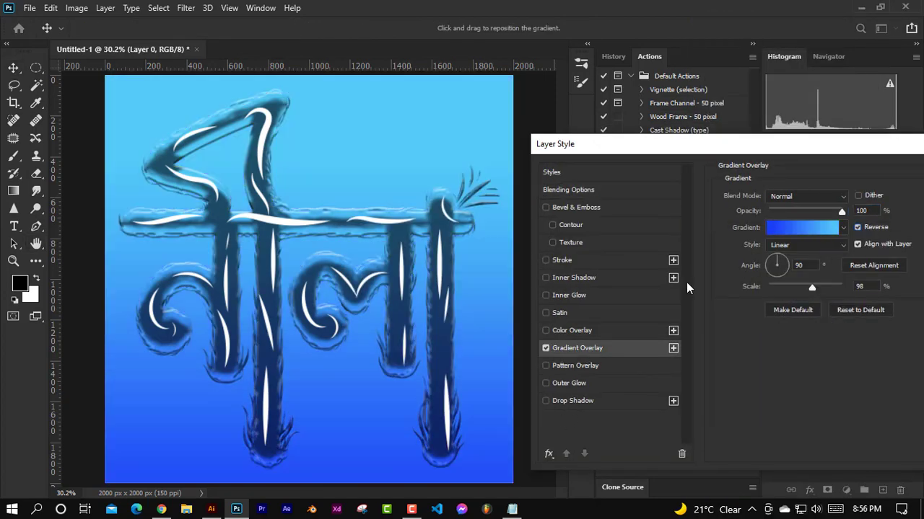
click(569, 312)
click(546, 312)
click(580, 347)
Set the background gradient stops to navy 030c43 and a dark teal
click(808, 214)
double_click(815, 324)
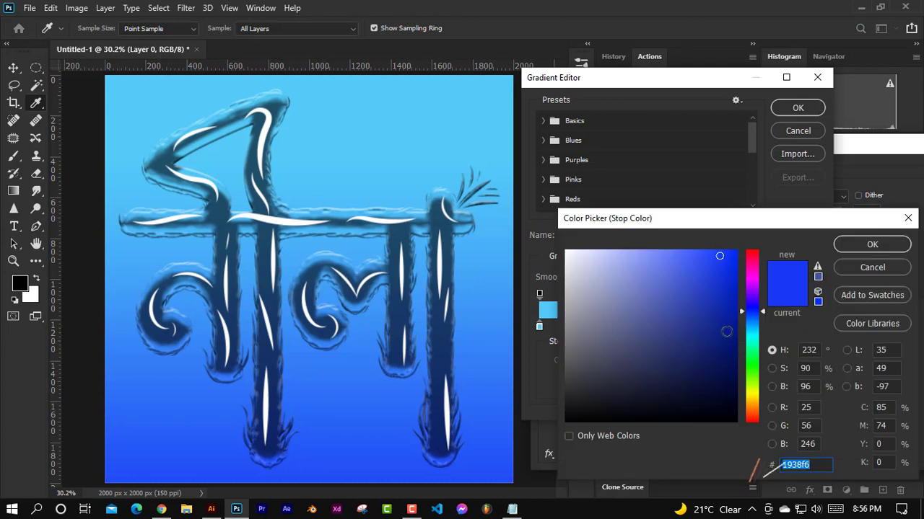
text(030c43)
key(Return)
double_click(539, 326)
click(724, 346)
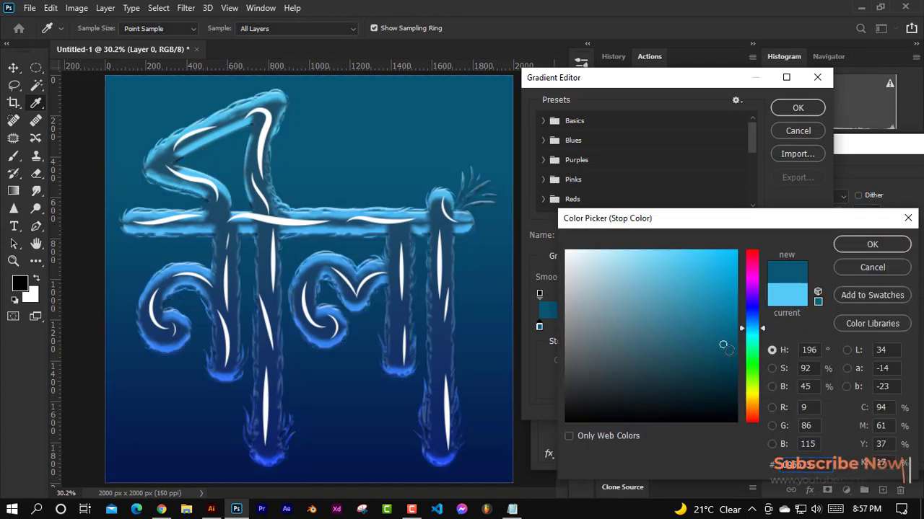
click(889, 247)
click(797, 109)
Enable Bevel & Emboss and a shorter-distance Satin on Layer 0, then apply
click(529, 187)
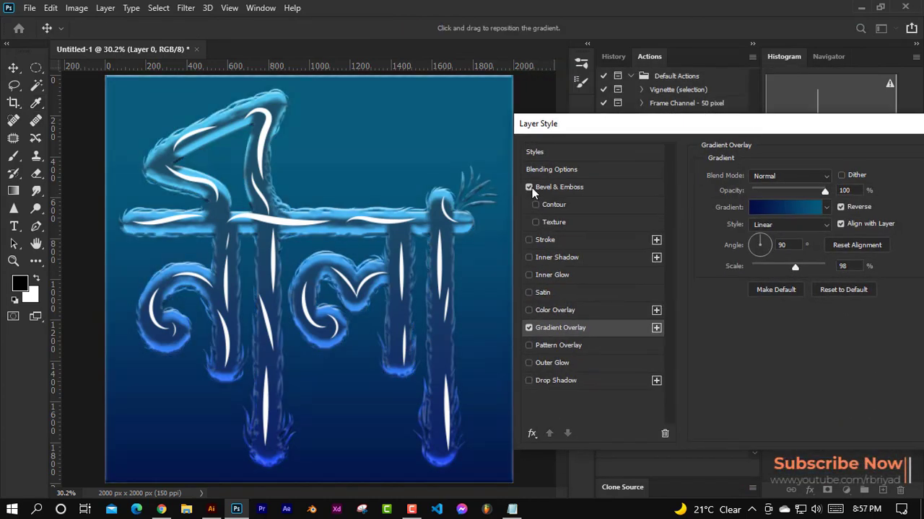
click(536, 222)
click(537, 222)
click(529, 292)
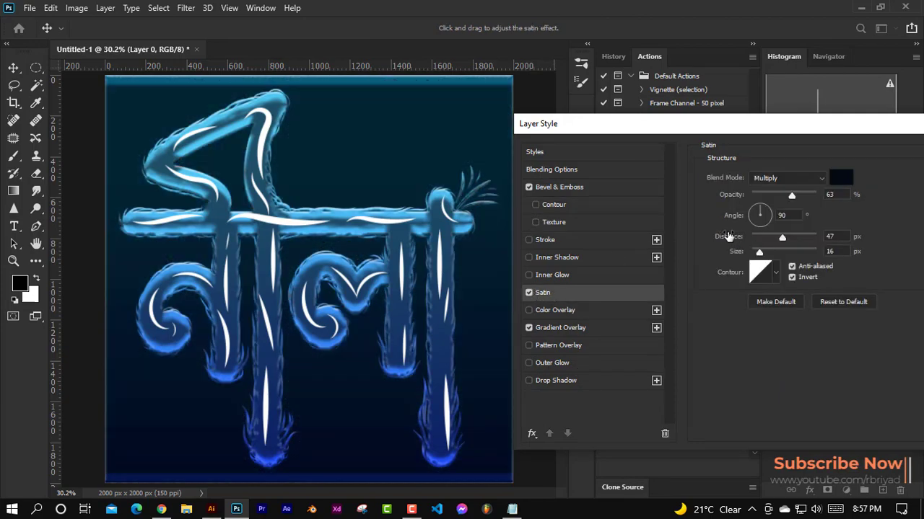
drag(729, 236, 697, 236)
key(Return)
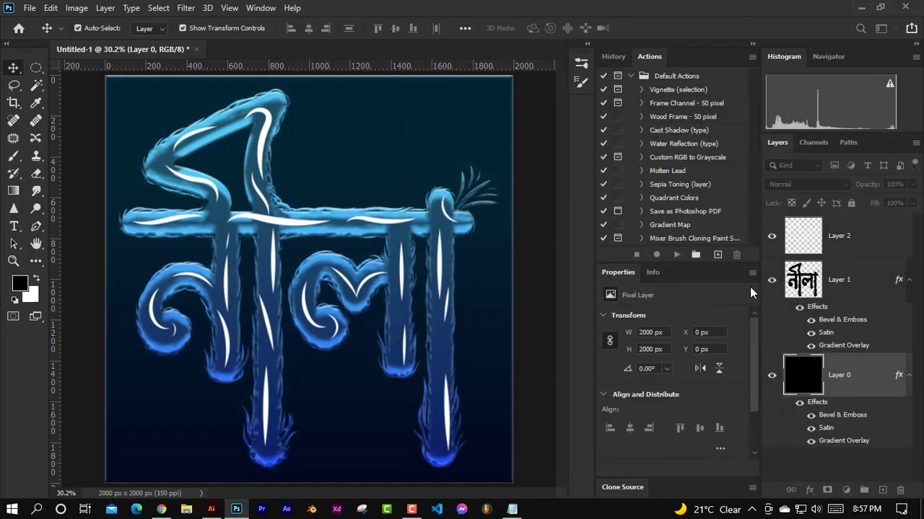
right_click(837, 275)
Add two drop shadows to the lettering, adjusting their distance and angle
click(695, 16)
click(549, 388)
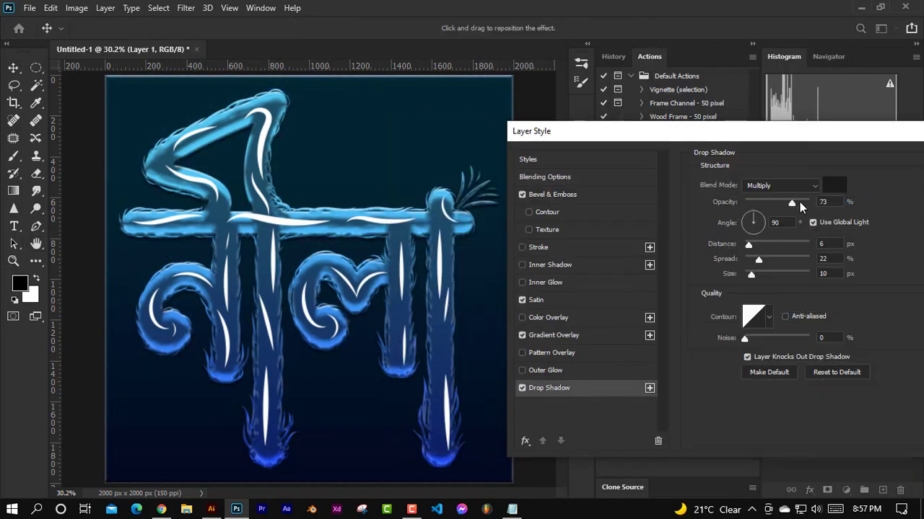
drag(410, 312, 413, 302)
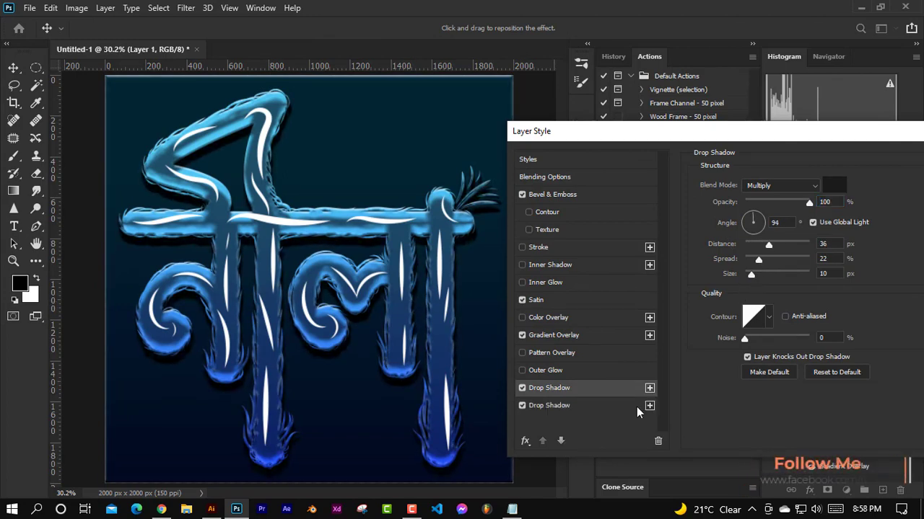
click(621, 405)
drag(378, 249, 374, 243)
Set the second drop shadow to Normal blending with blue colour 0483f5
click(834, 185)
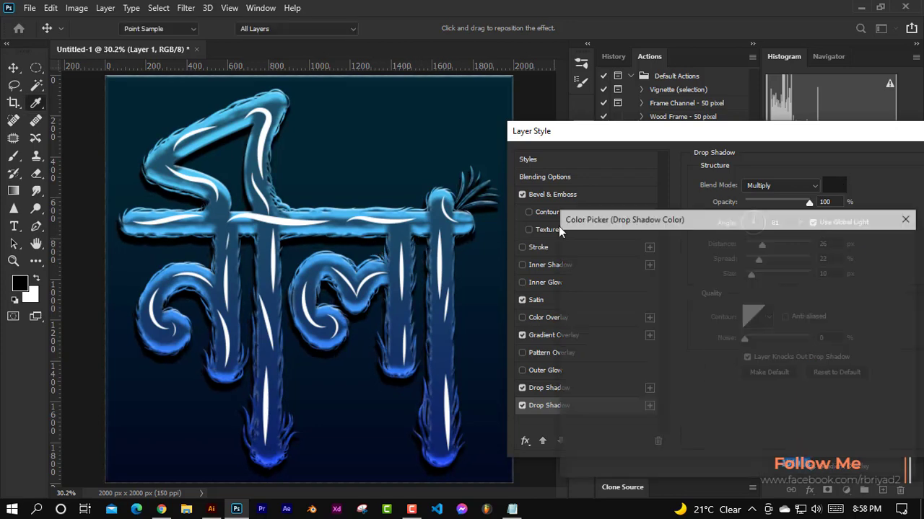
click(567, 244)
click(856, 243)
click(783, 186)
click(754, 174)
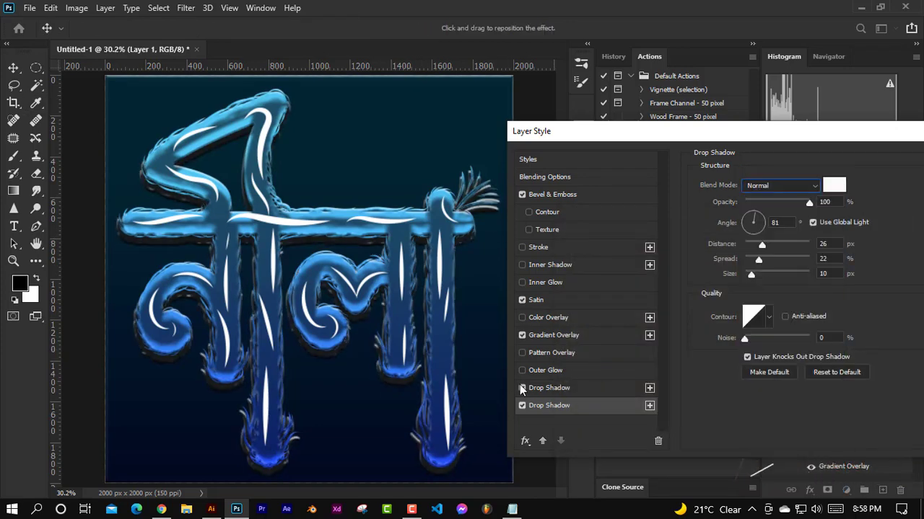
click(834, 185)
click(671, 256)
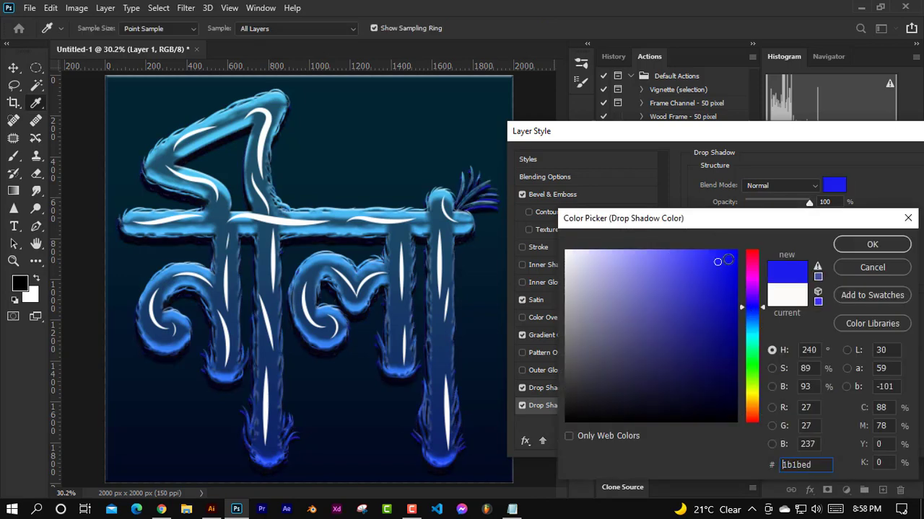
text(0483f5)
click(858, 244)
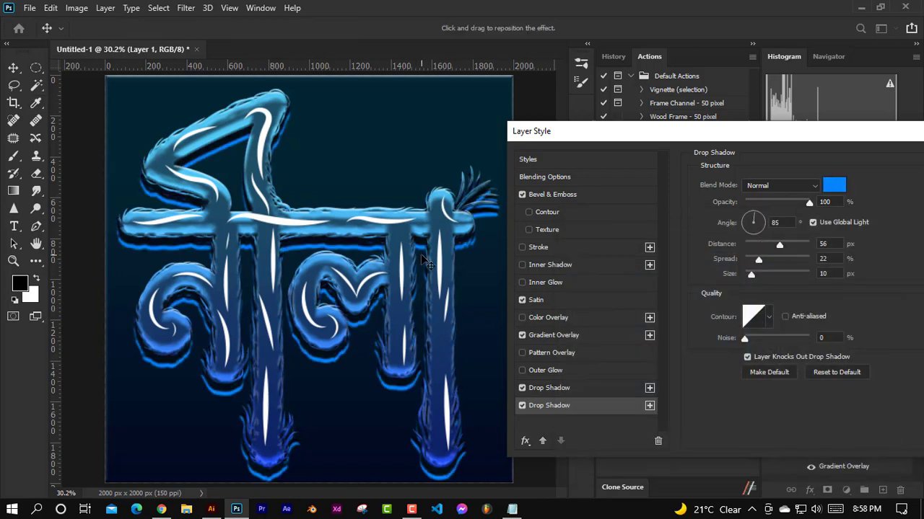
drag(427, 258, 422, 260)
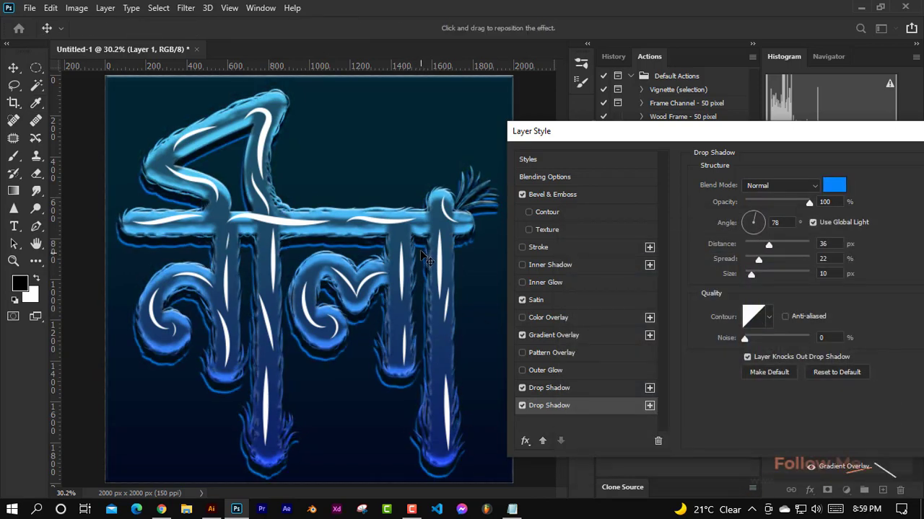
Fit the canvas in view and adjust the second shadow's angle and distance
click(522, 407)
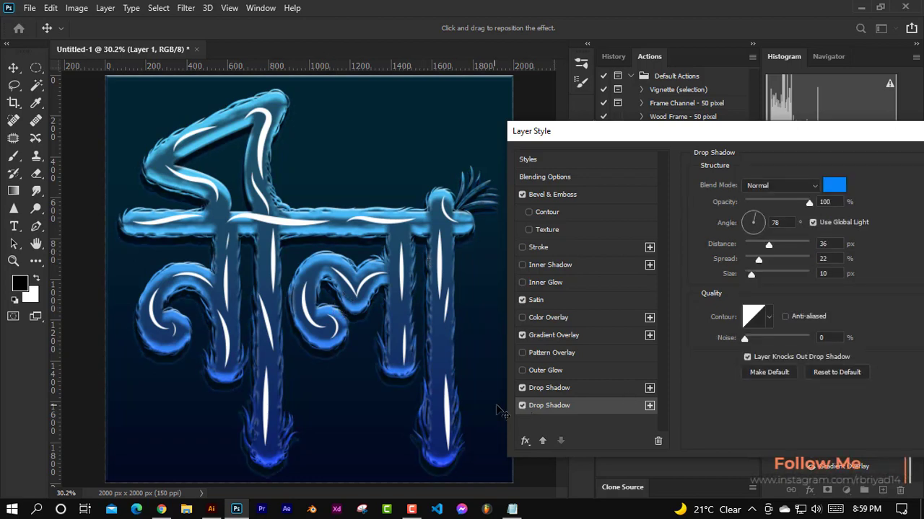
key(ctrl+minus)
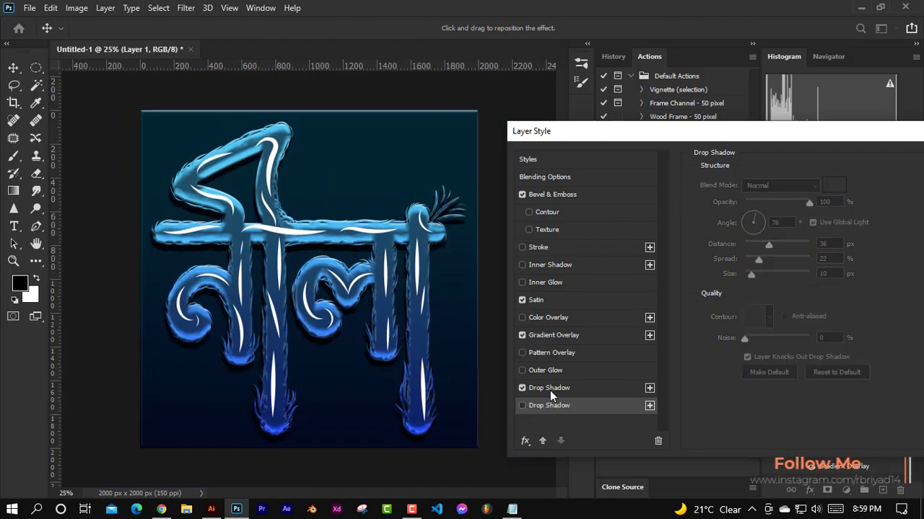
click(550, 390)
click(522, 406)
drag(408, 361, 404, 357)
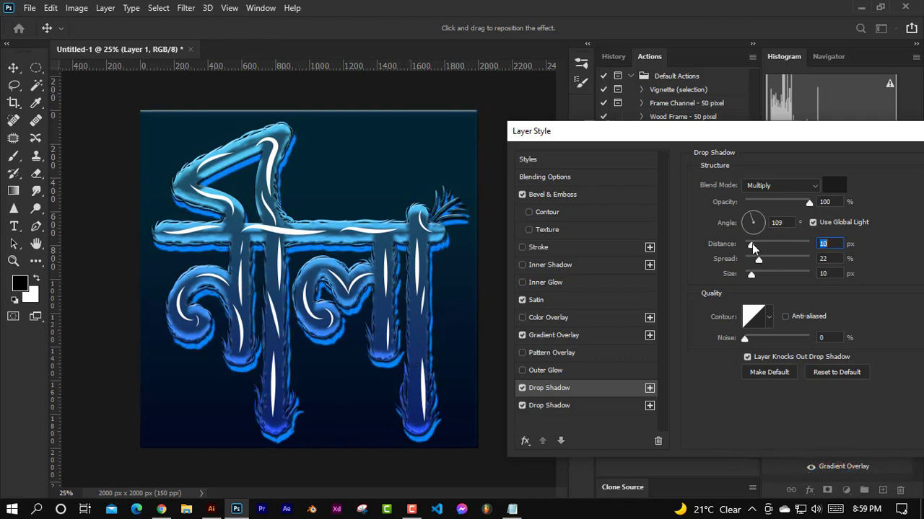
drag(757, 244, 768, 244)
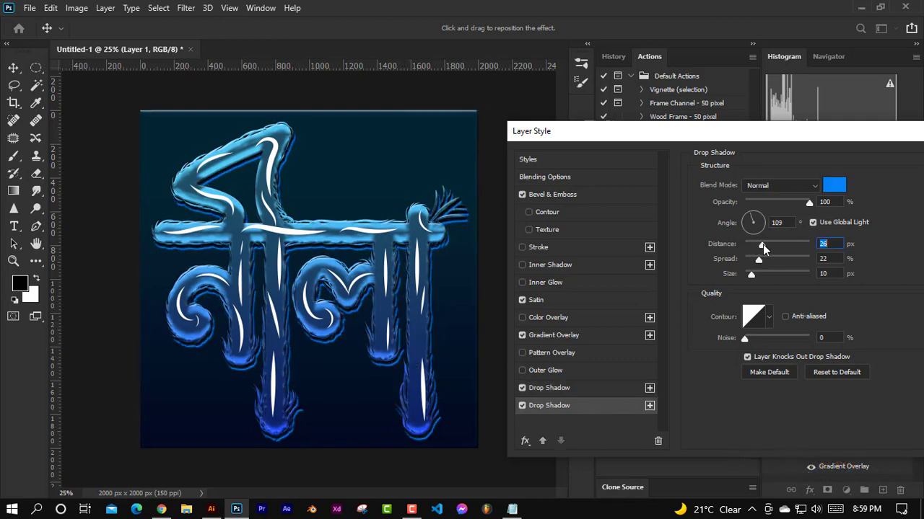
Recolour the shadow with a canvas-sampled steel blue, apply, and add a new empty layer
click(833, 186)
click(402, 225)
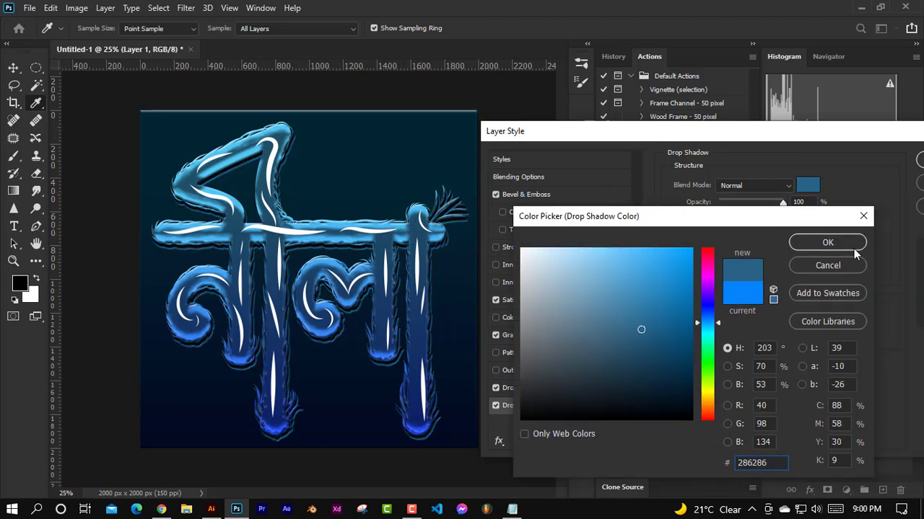
click(826, 239)
click(891, 157)
right_click(835, 196)
key(Escape)
key(ctrl+shift+alt+n)
Add a Satin effect to Layer 2 with a medium blue colour
key(v)
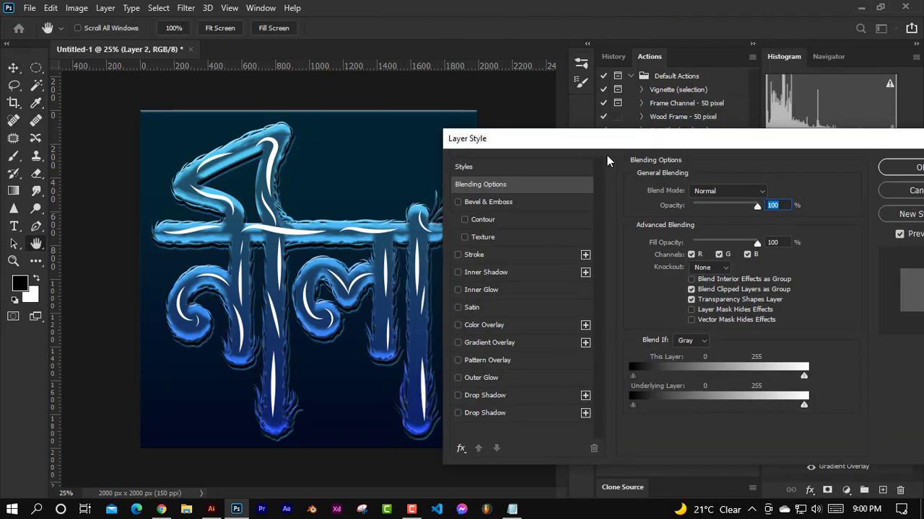
click(472, 307)
drag(567, 153, 617, 158)
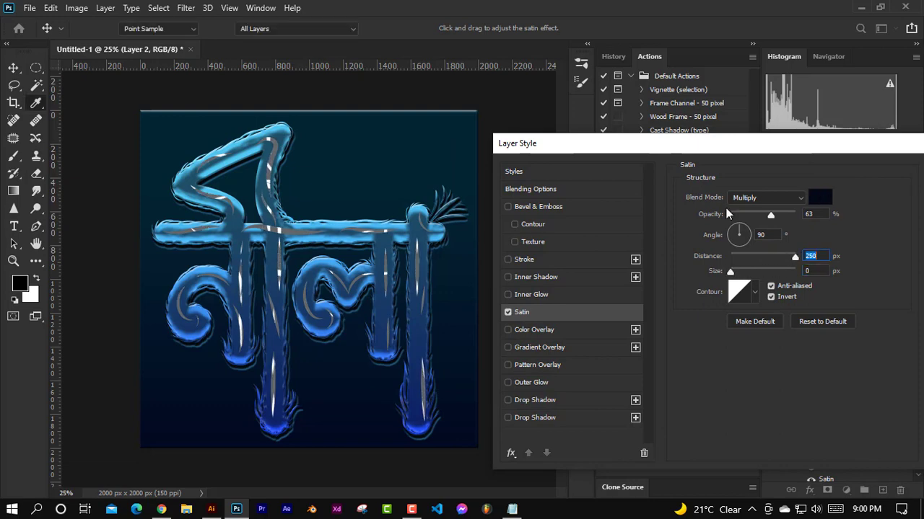
click(820, 197)
click(663, 282)
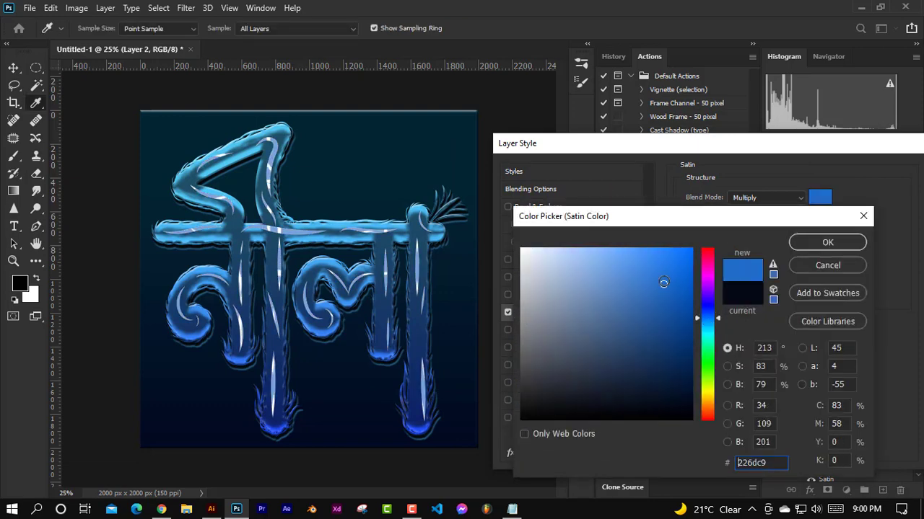
drag(663, 282, 667, 284)
click(710, 323)
click(827, 243)
Set the satin blend mode to Multiply and apply an inverted contour preset
click(767, 197)
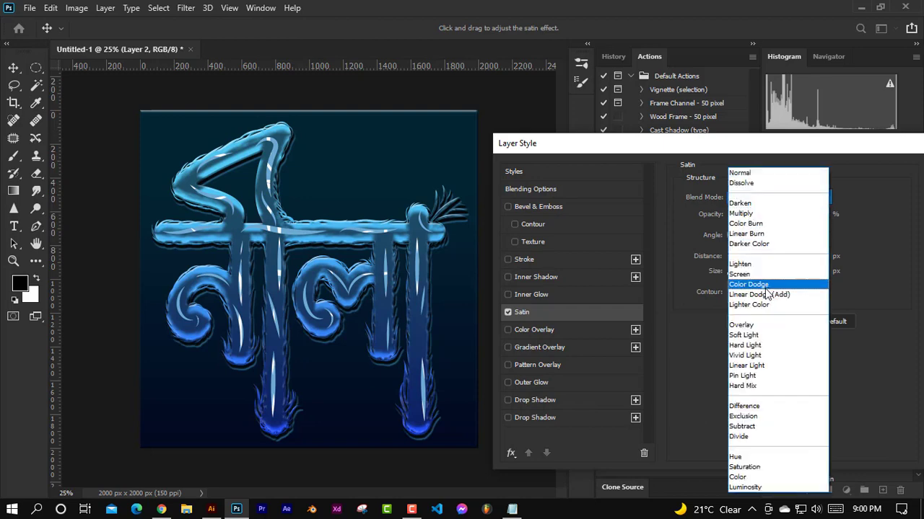
click(769, 295)
click(766, 197)
click(768, 283)
click(766, 197)
click(765, 211)
click(755, 292)
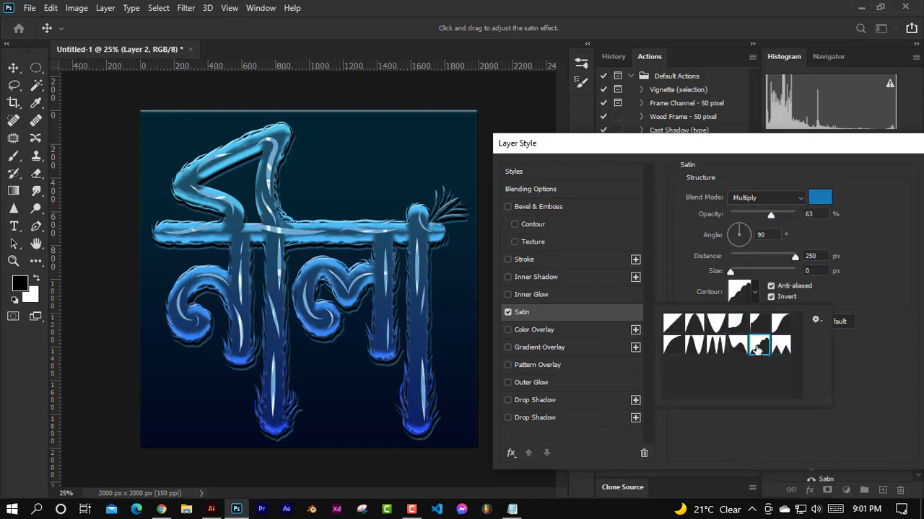
double_click(757, 347)
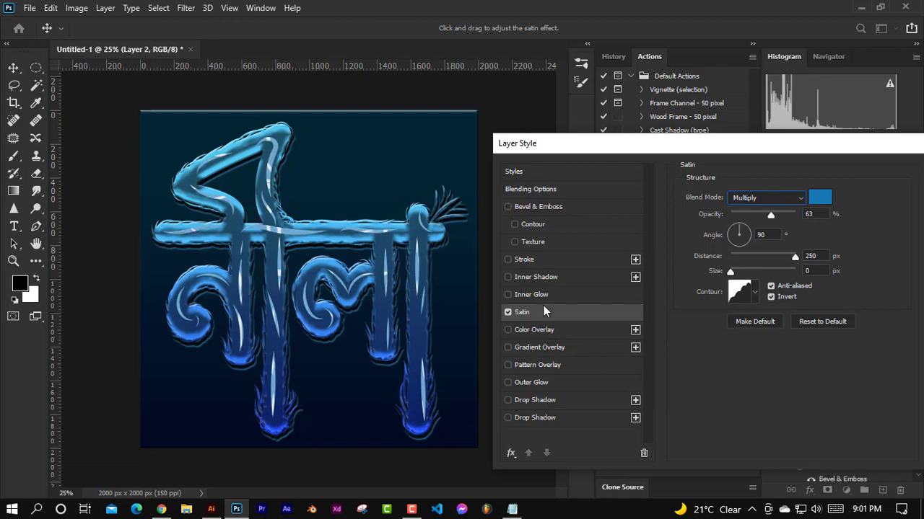
Try a Gradient Overlay, remove it again, and apply the blue satin
click(539, 347)
click(751, 226)
click(559, 144)
key(Return)
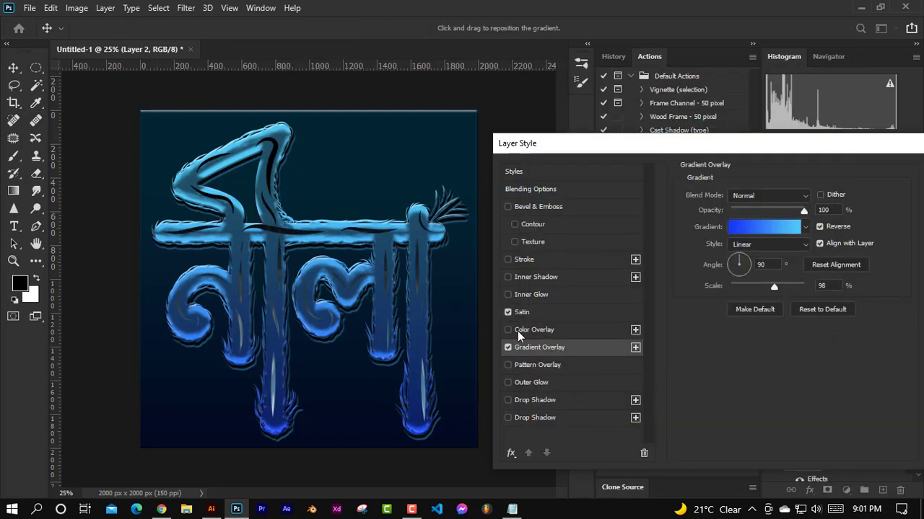
click(508, 347)
click(534, 364)
key(Return)
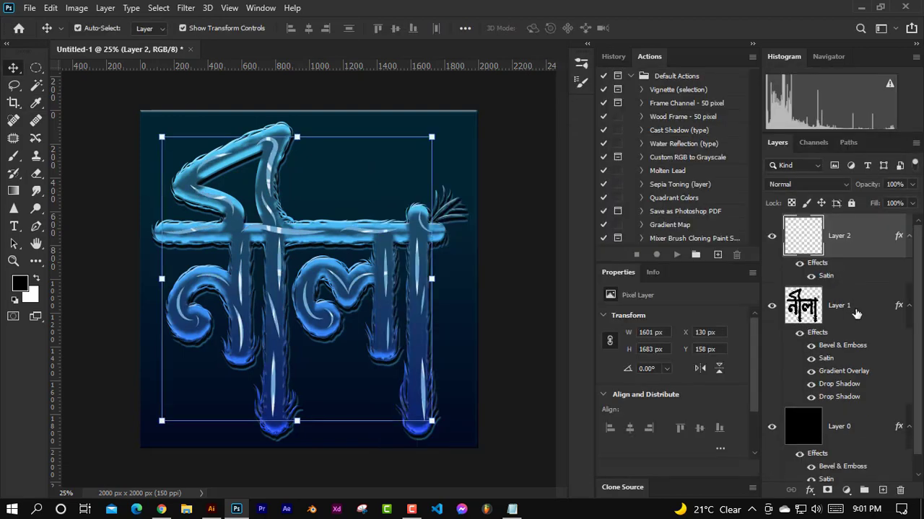
Group Layer 1 and Layer 2 as 'Name' and scale the lettering to 77.69% from its centre
shift+click(837, 307)
key(ctrl+g)
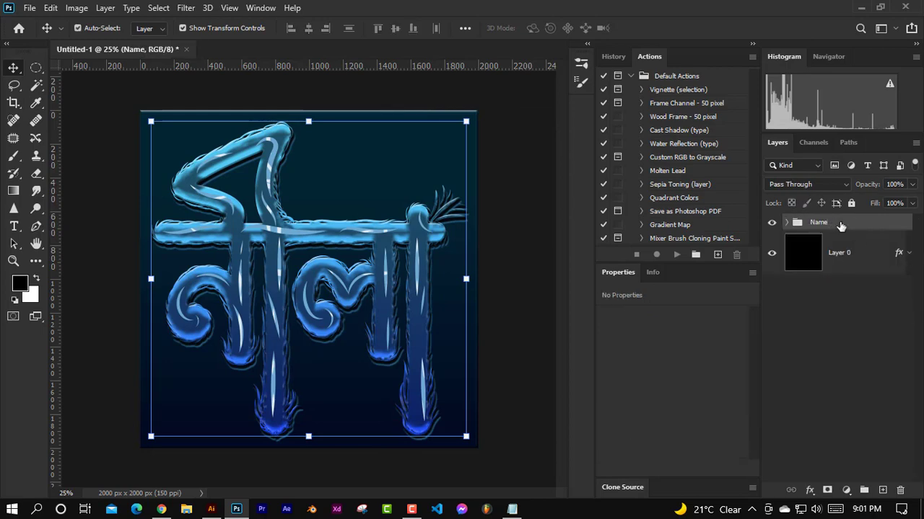
drag(466, 121, 431, 156)
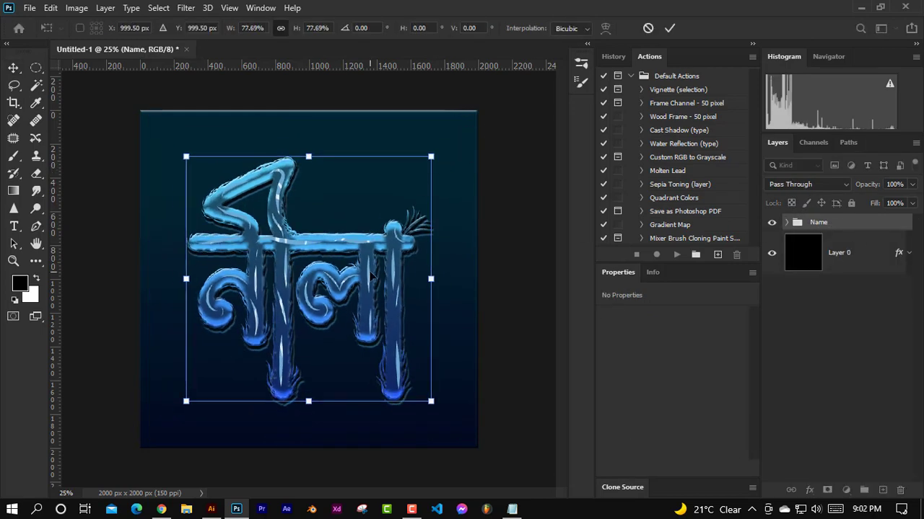
key(Return)
scroll(346, 251, up, 2)
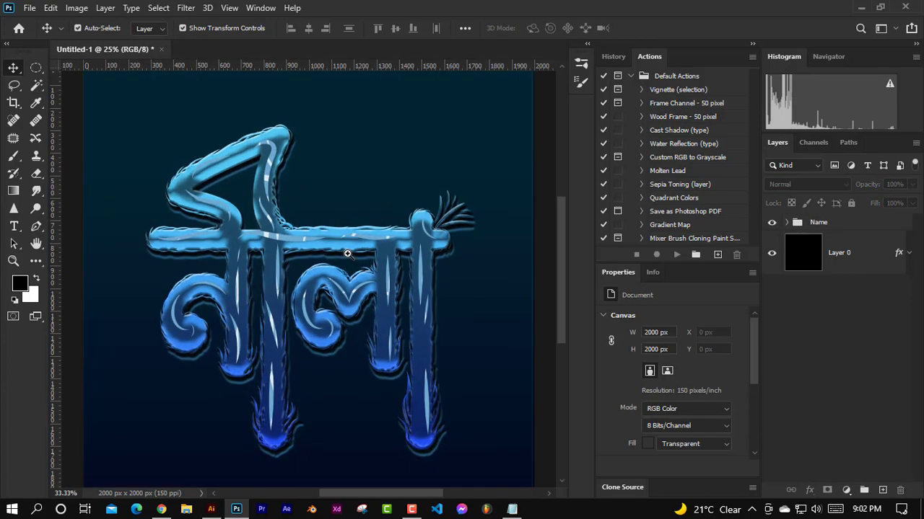
scroll(330, 264, up, 2)
scroll(315, 268, down, 4)
scroll(315, 269, up, 4)
scroll(316, 268, down, 3)
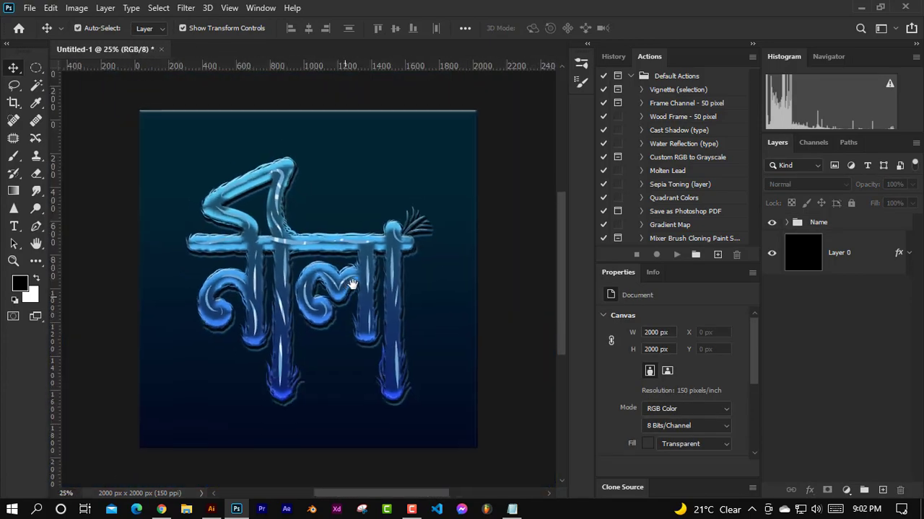
key(ctrl+0)
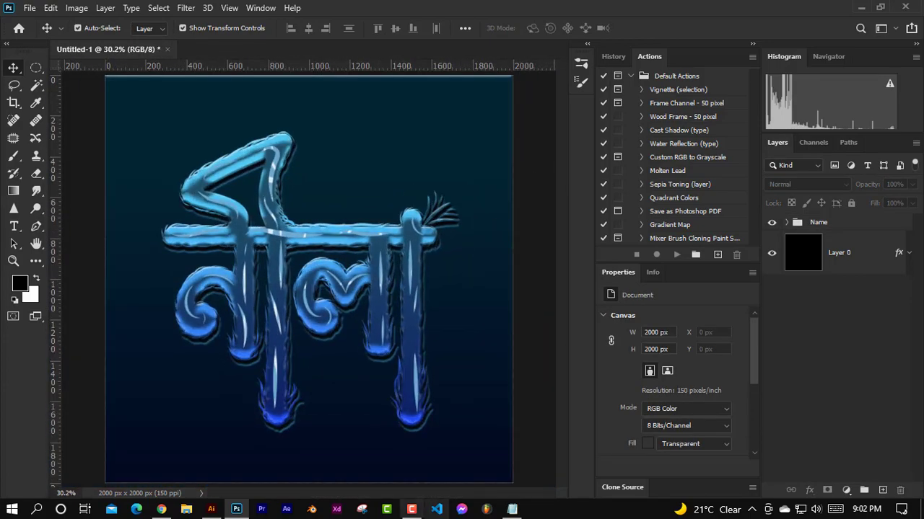